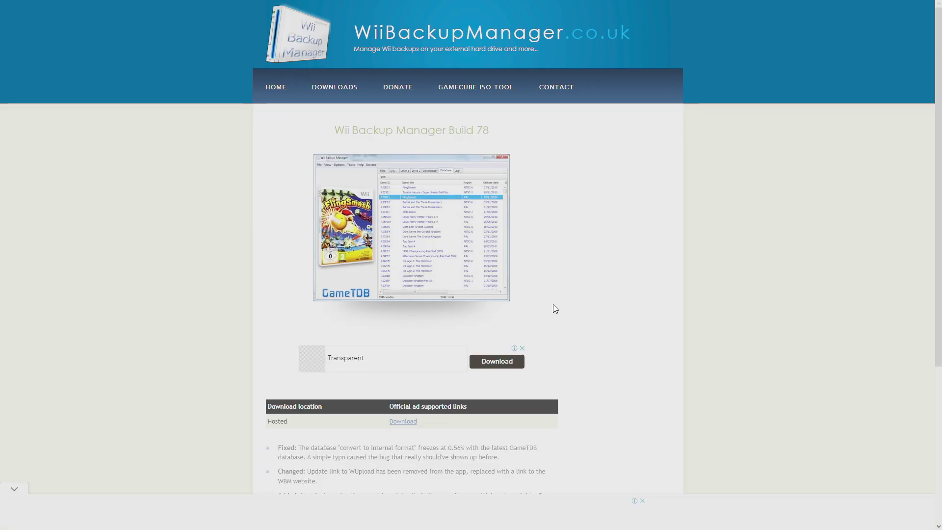
Download Wii Backup Manager Build 78 from the Hosted row of the download table.
scroll(570, 309, "down", 3)
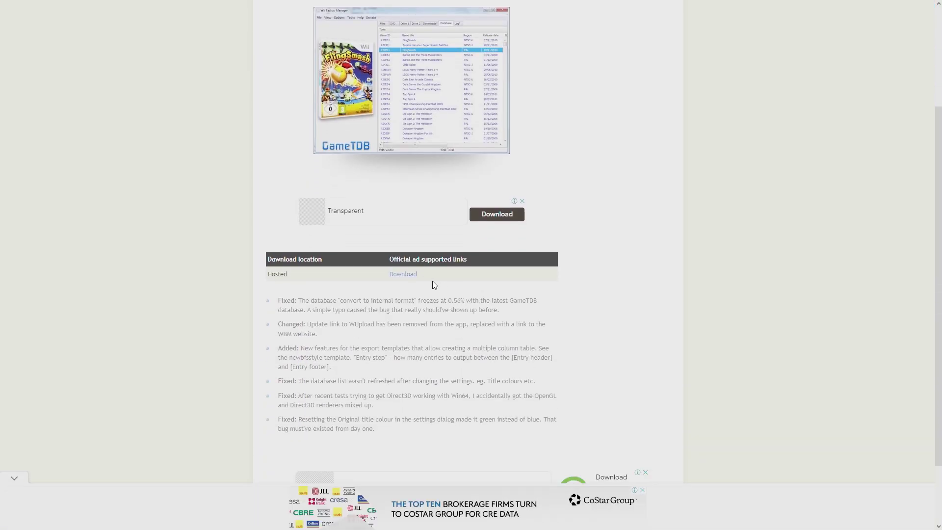
left_click(403, 275)
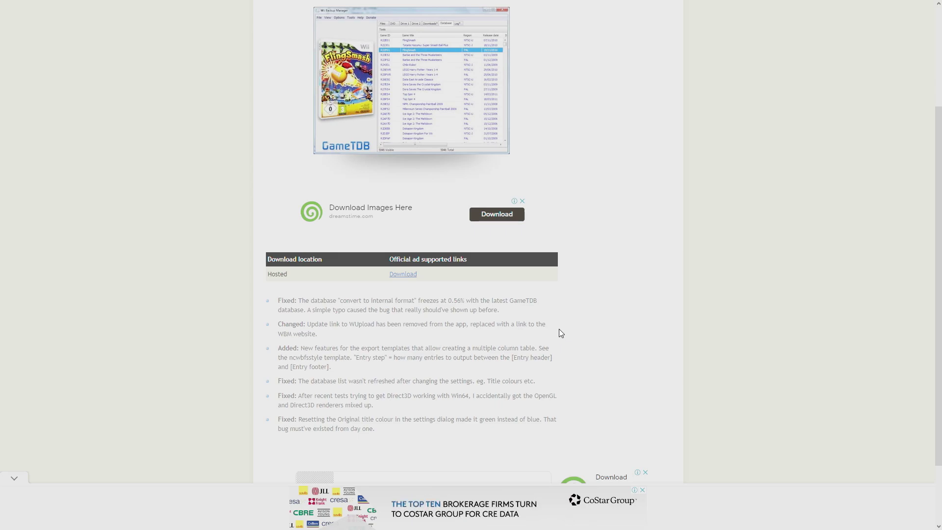
scroll(593, 292, "up", 3)
scroll(592, 292, "down", 2)
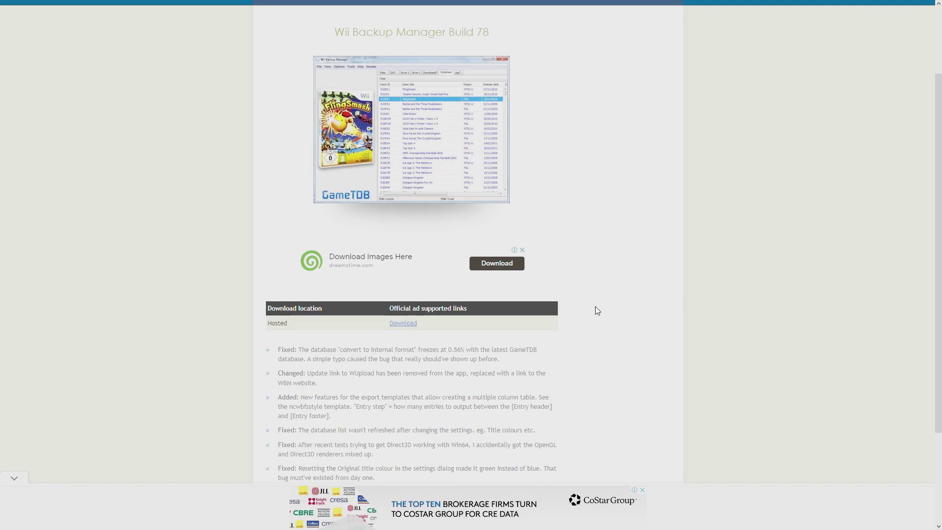
Leave full screen and review the features listed on the GameBrew page for Wii Backup Manager.
key("F11")
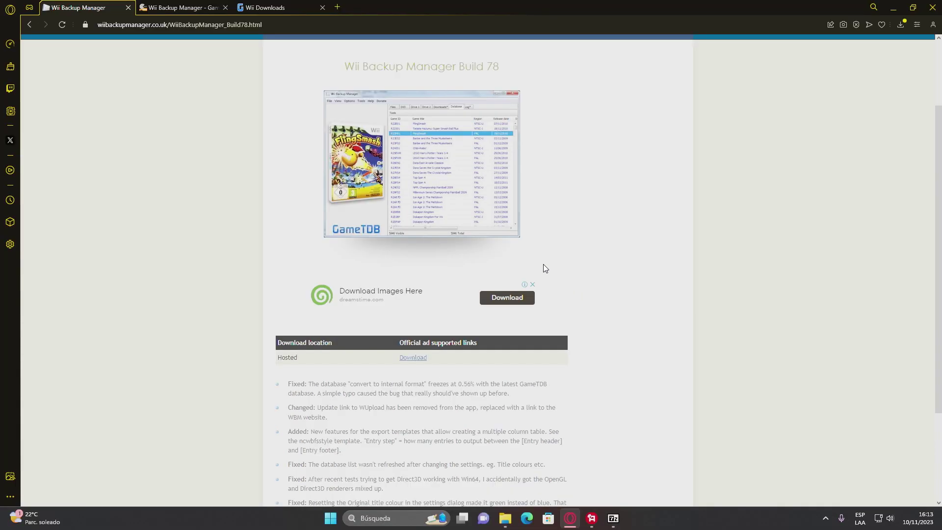
left_click(185, 11)
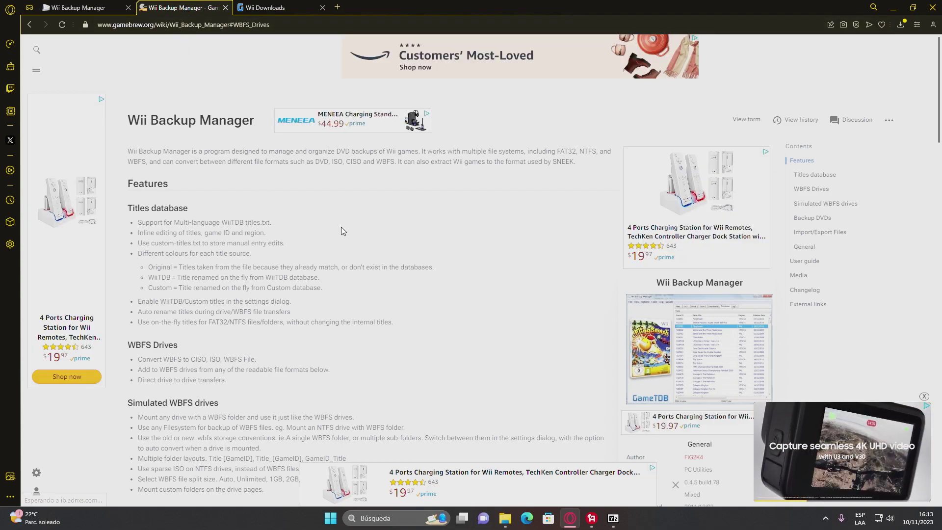
scroll(260, 249, "down", 2)
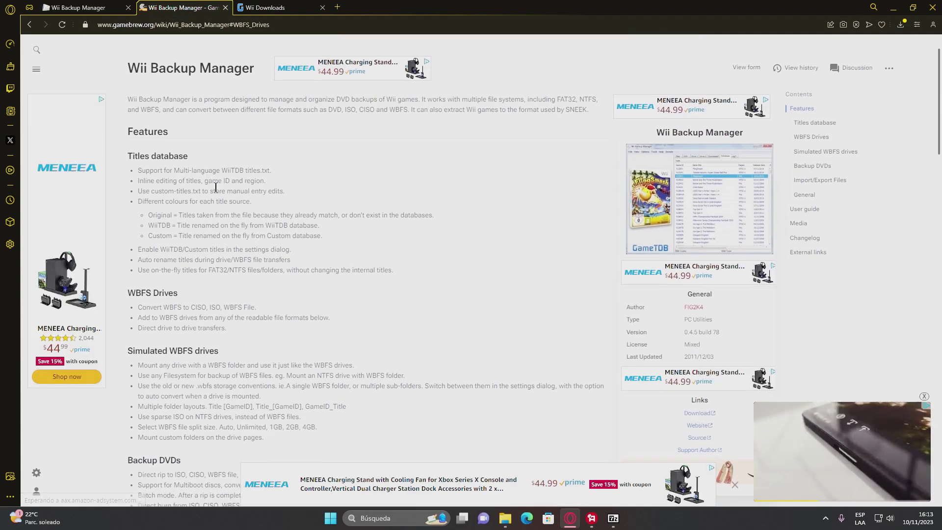
scroll(267, 250, "down", 4)
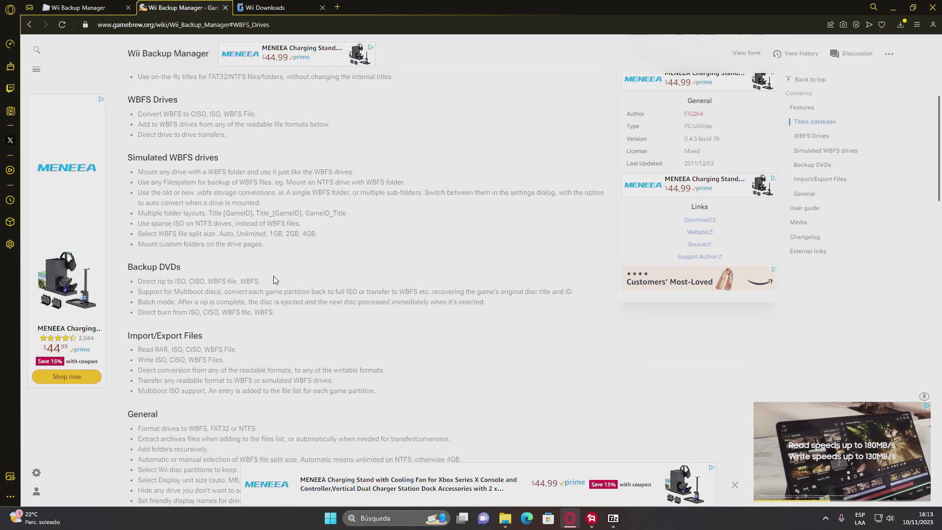
scroll(273, 276, "up", 6)
scroll(270, 282, "down", 8)
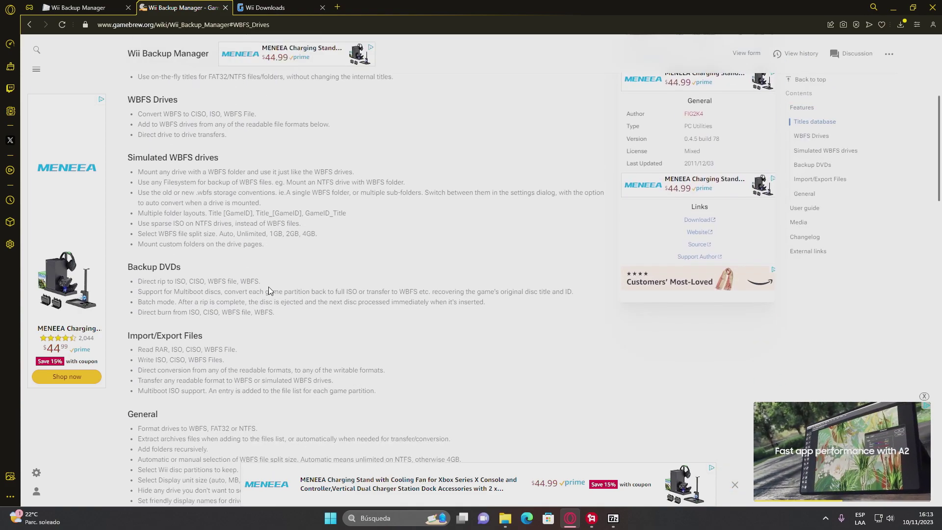
scroll(269, 297, "up", 8)
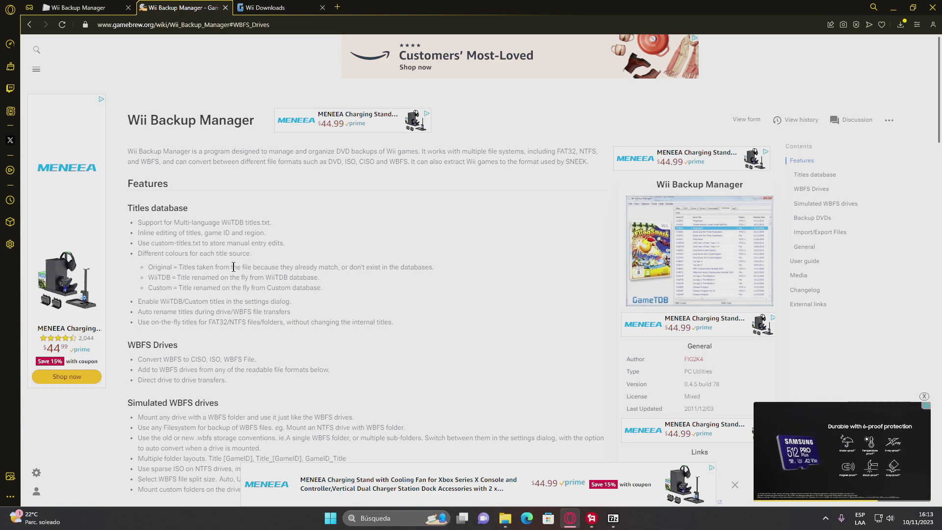
View the GameTDB Wii downloads page with its database files, then return to the Wii Backup Manager Build 78 page.
left_click(277, 7)
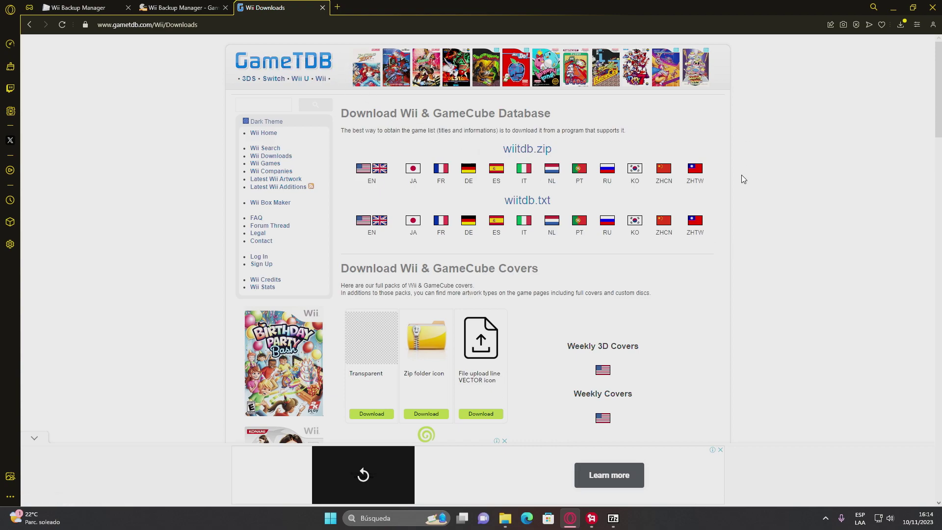
scroll(756, 230, "down", 1)
scroll(752, 232, "up", 1)
left_click(94, 6)
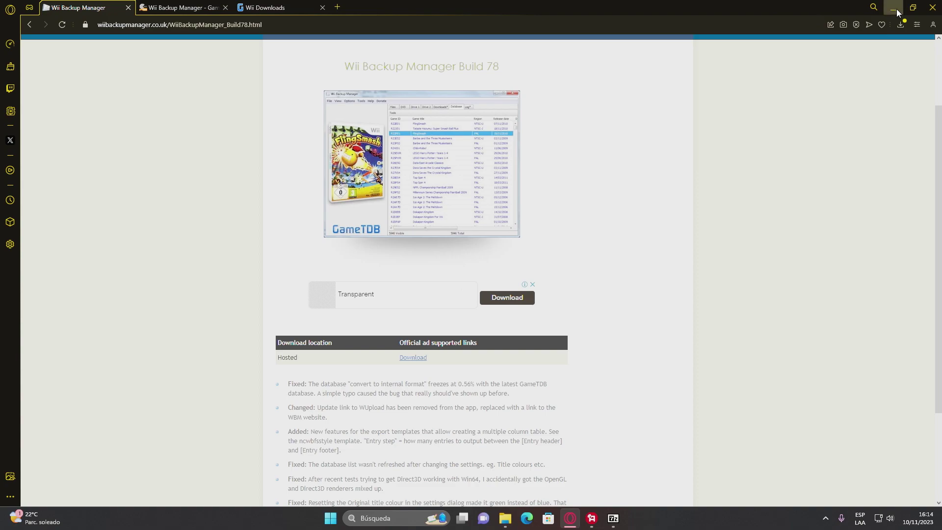
Check the browser's downloads for WiiBackupManager_Build78.zip, switch to 7-Zip with that archive, and move its window aside.
left_click(900, 24)
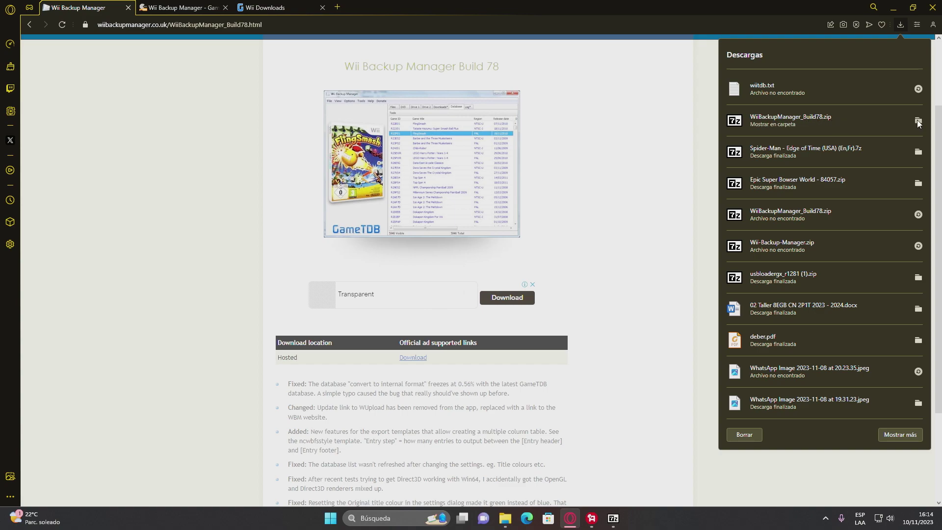
left_click(614, 519)
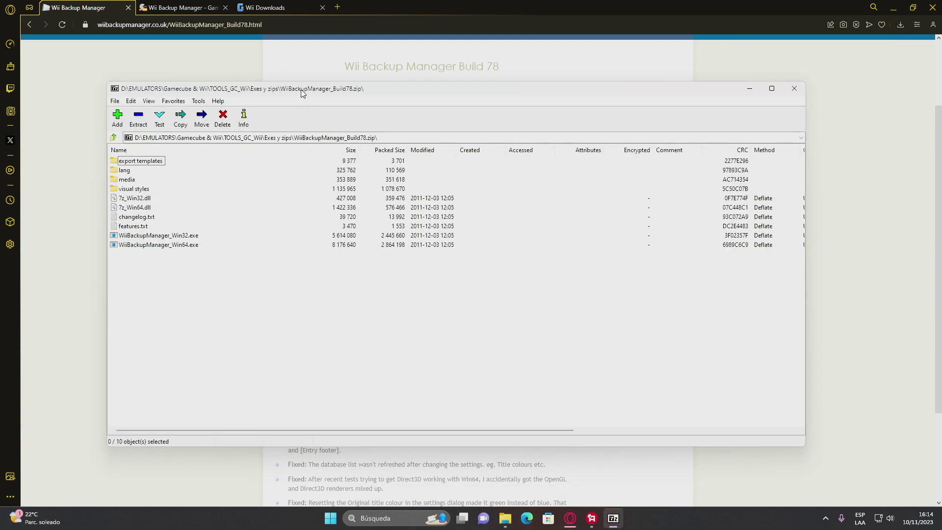
left_click_drag(288, 91, 803, 93)
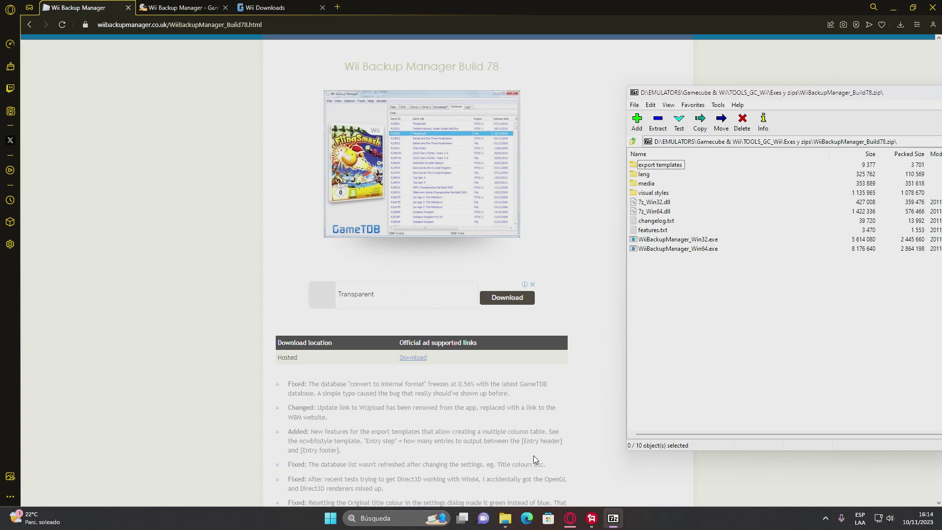
In File Explorer, examine the contents of the Wii Backup Manager 79 folder inside TOOLS_GC_Wii and return to the parent folder.
left_click(507, 522)
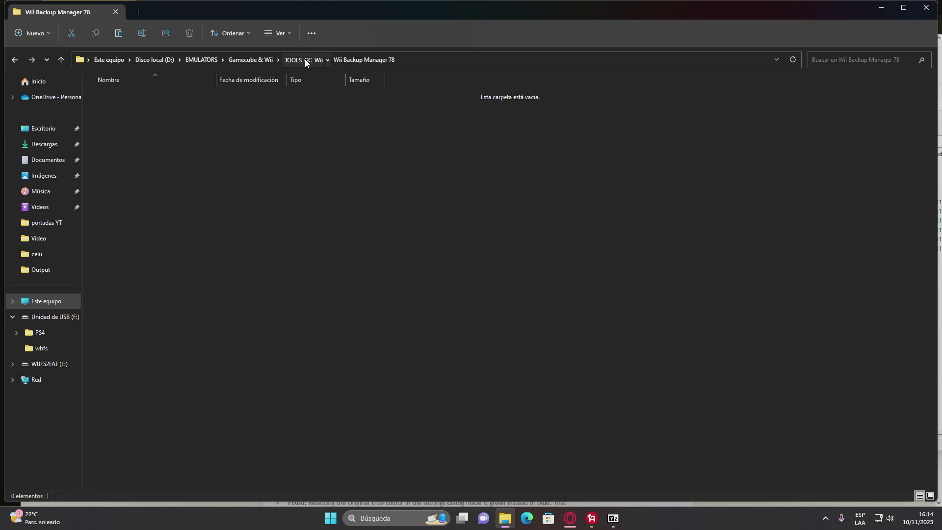
left_click(305, 59)
left_click(221, 241)
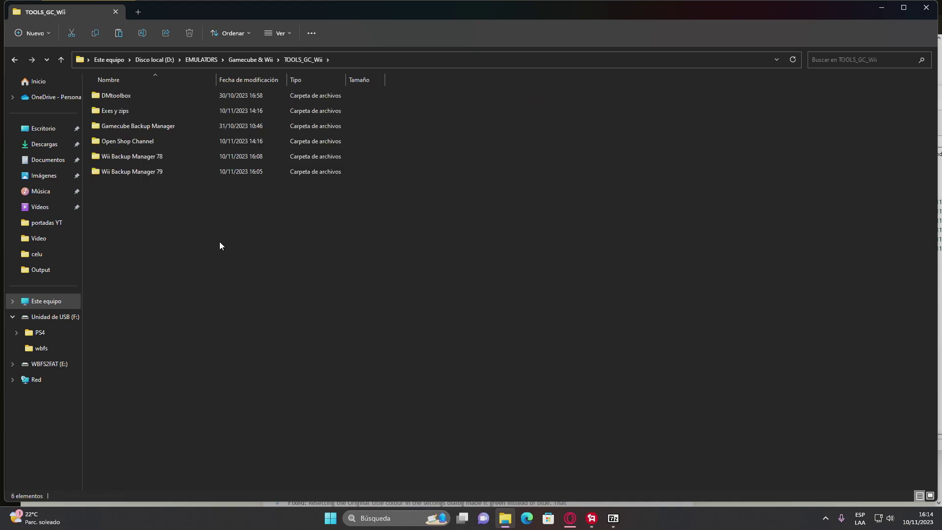
double_click(170, 171)
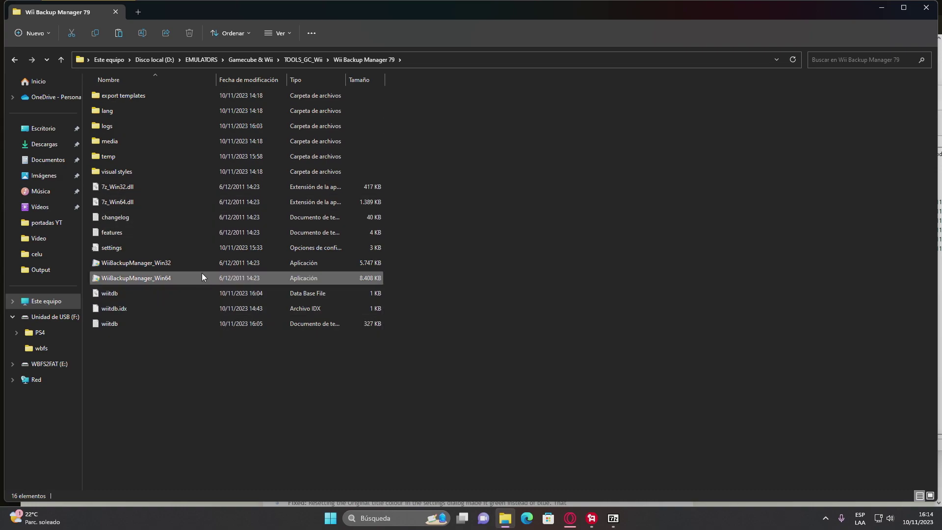
left_click(14, 60)
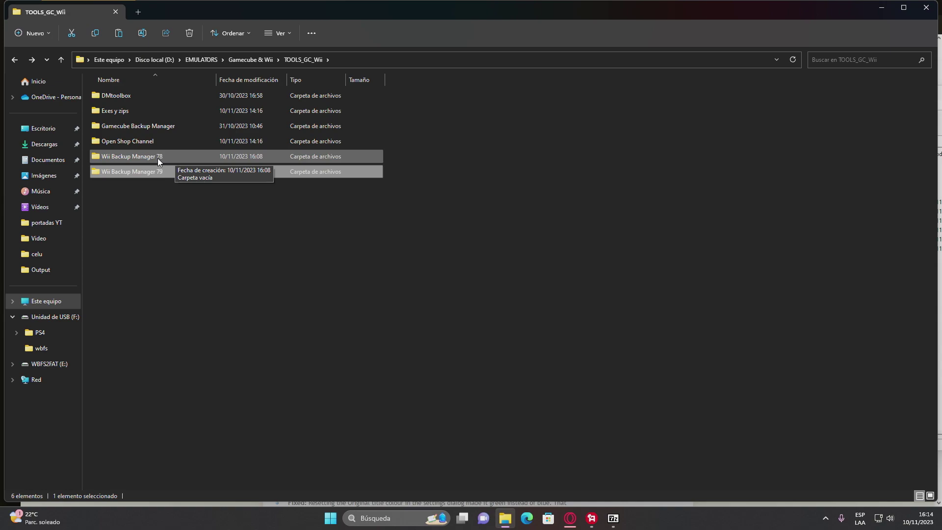
Extract all files and folders of WiiBackupManager_Build78.zip into the Wii Backup Manager 78 folder.
double_click(172, 158)
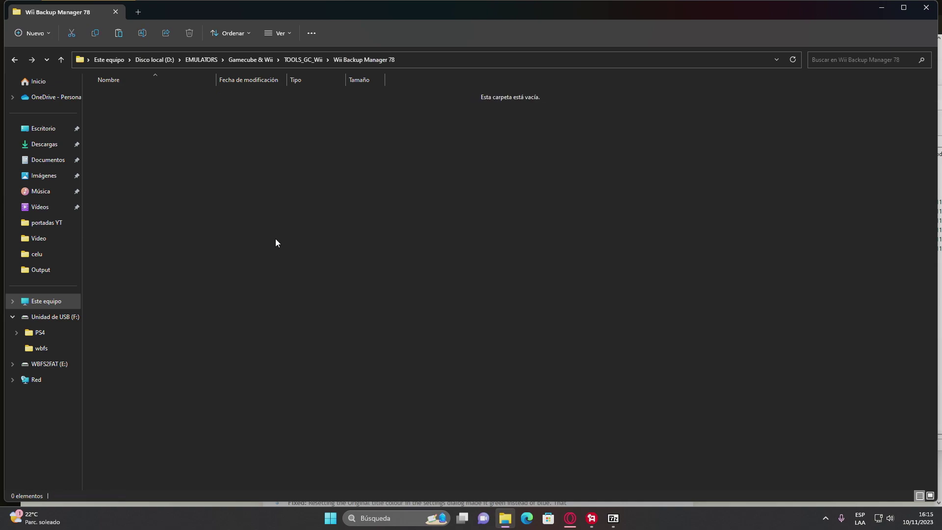
left_click(613, 518)
left_click(658, 167)
key("shift+Down")
key("shift+Down")
key("shift+Down")
key("shift+Down")
key("shift+Down")
key("shift+Down")
key("shift+Down")
key("shift+Down")
key("shift+Down")
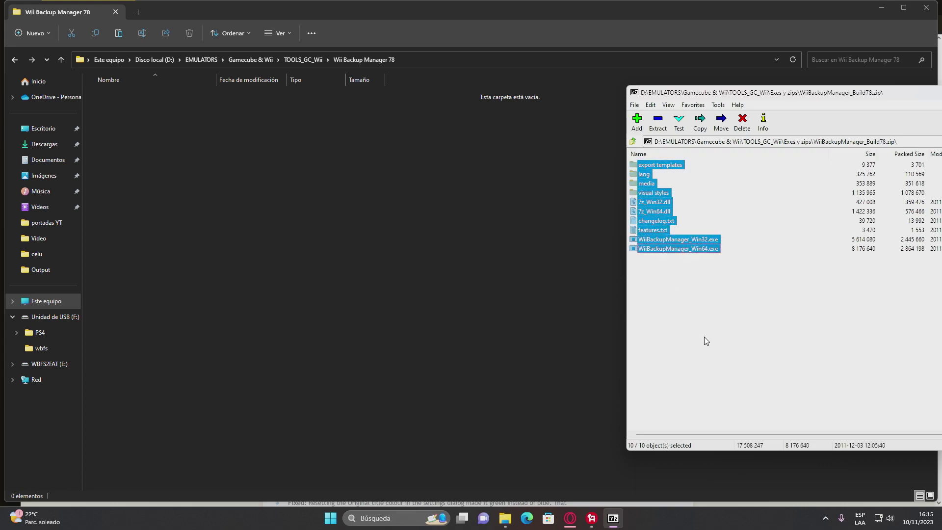
left_click_drag(656, 216, 393, 240)
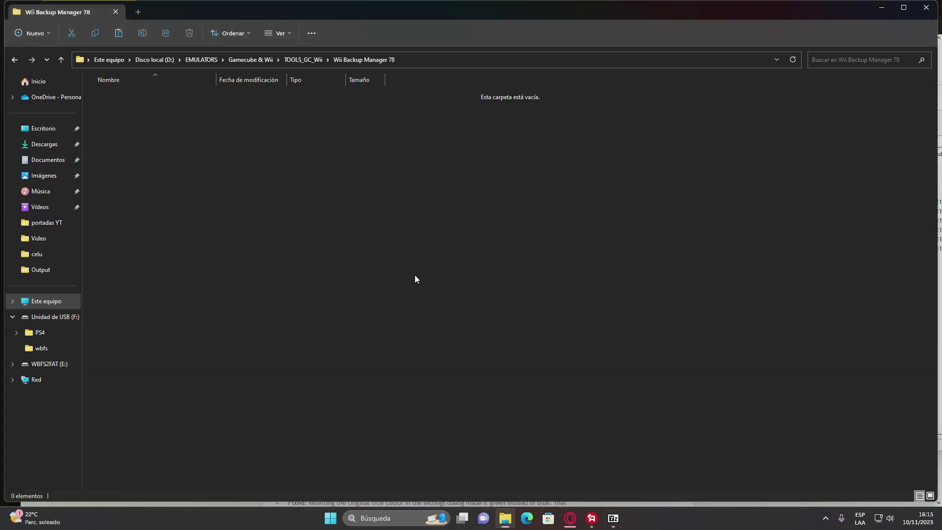
left_click(290, 293)
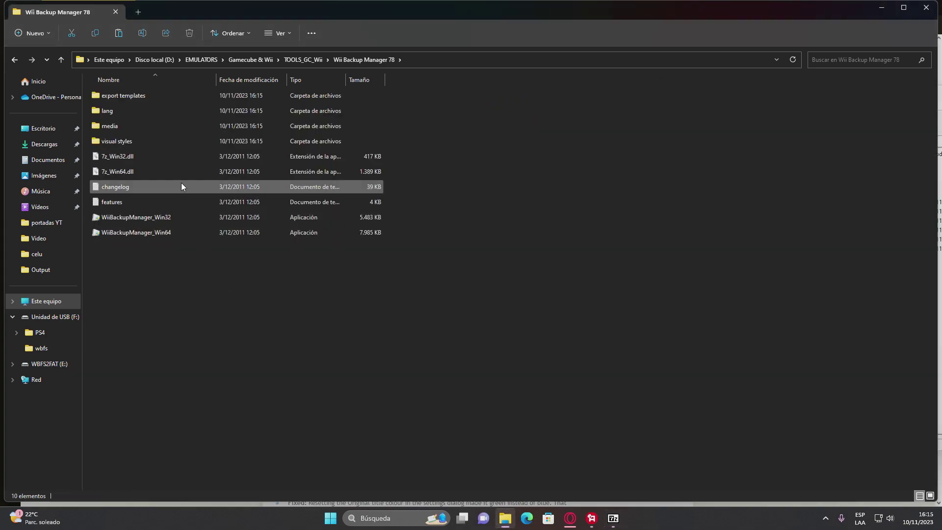
Close the 7-Zip window of the extracted archive.
left_click(172, 234)
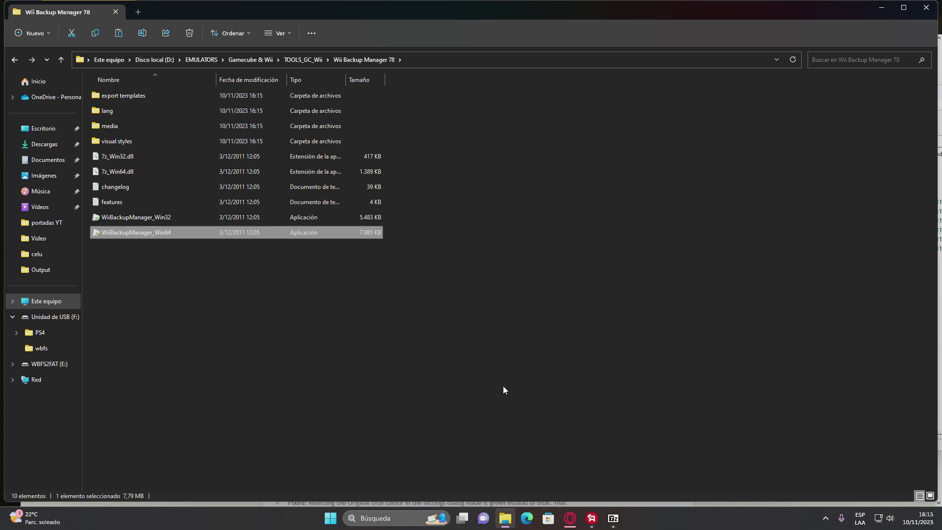
left_click(613, 518)
left_click_drag(820, 96, 384, 76)
left_click(879, 73)
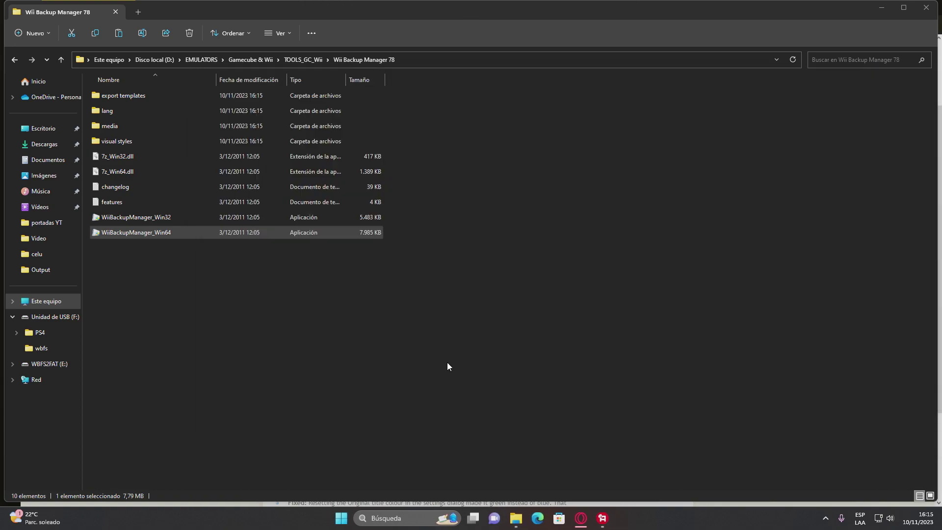
Launch WiiBackupManager_Win64, allow it to make changes to the device, and maximize its window.
double_click(173, 232)
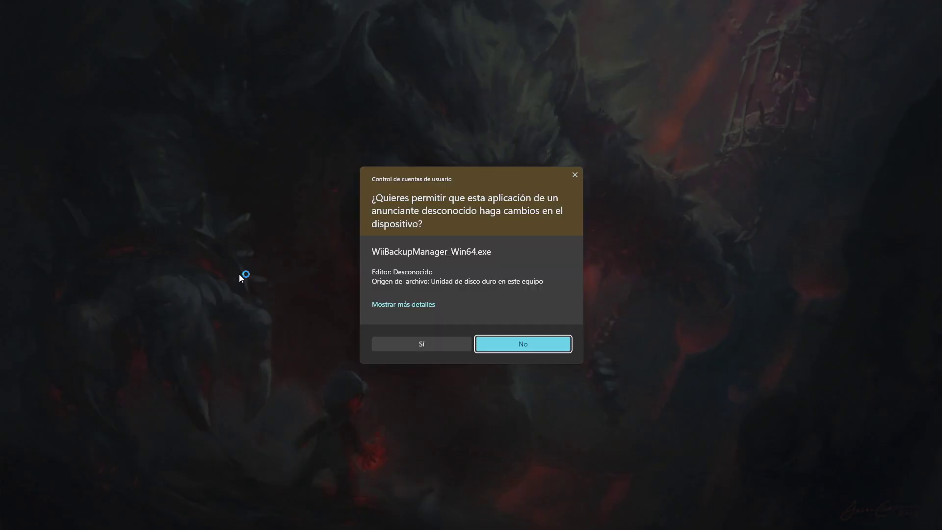
left_click(422, 343)
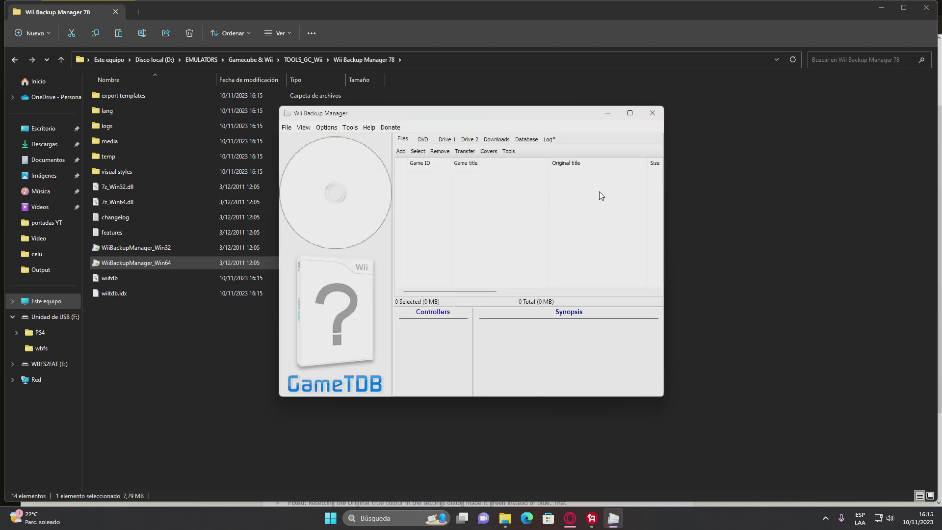
left_click(630, 113)
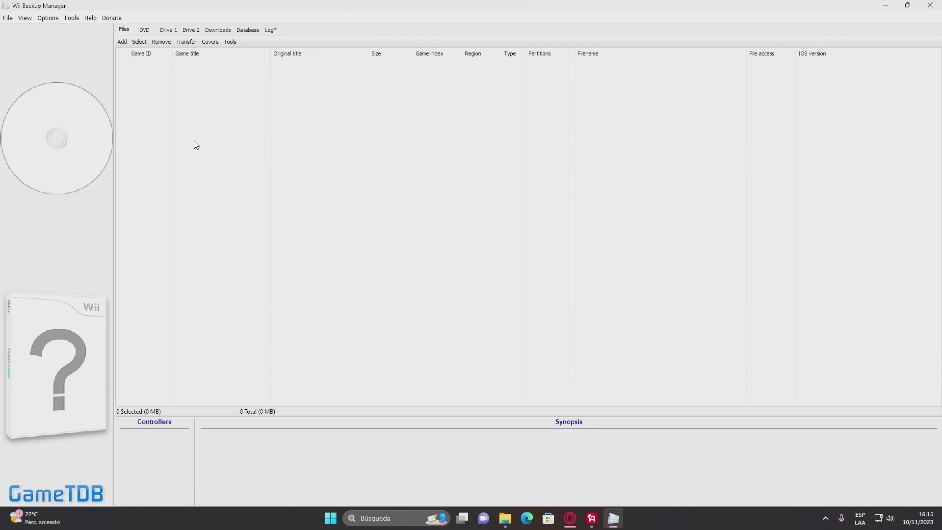
Set the program's language to Español and its visual style to Orange.
left_click(48, 18)
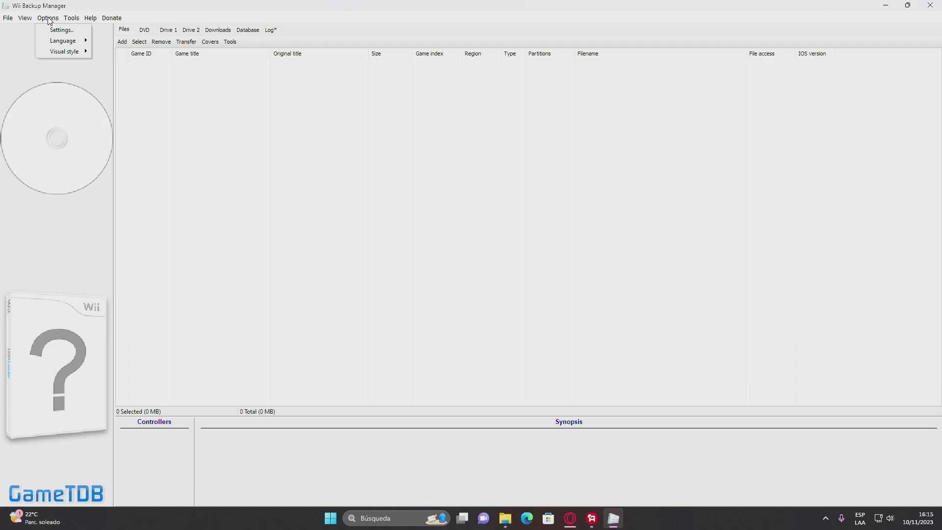
mouse_move(75, 42)
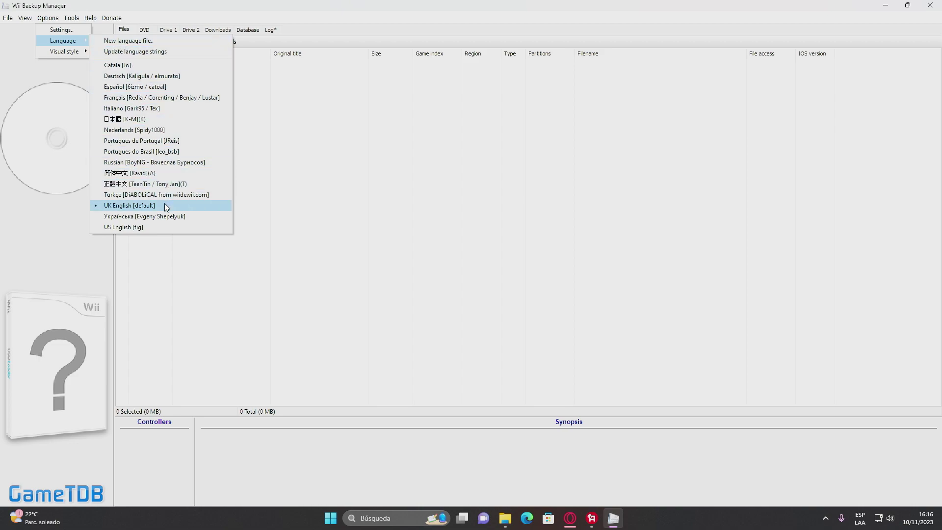
left_click(167, 87)
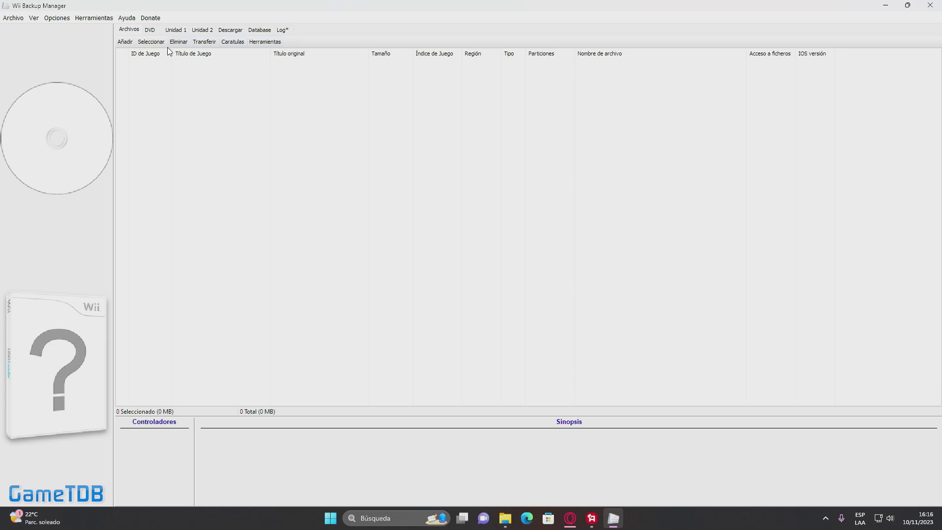
left_click(58, 19)
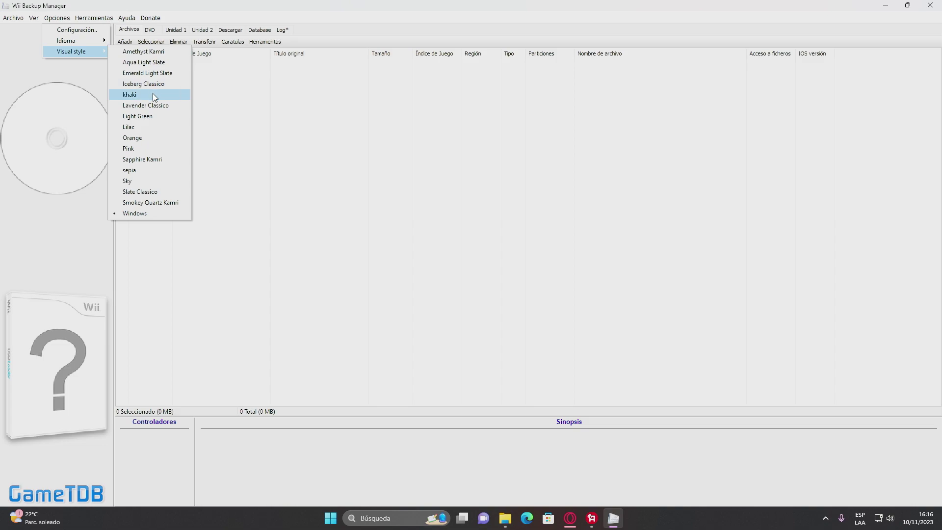
left_click(149, 138)
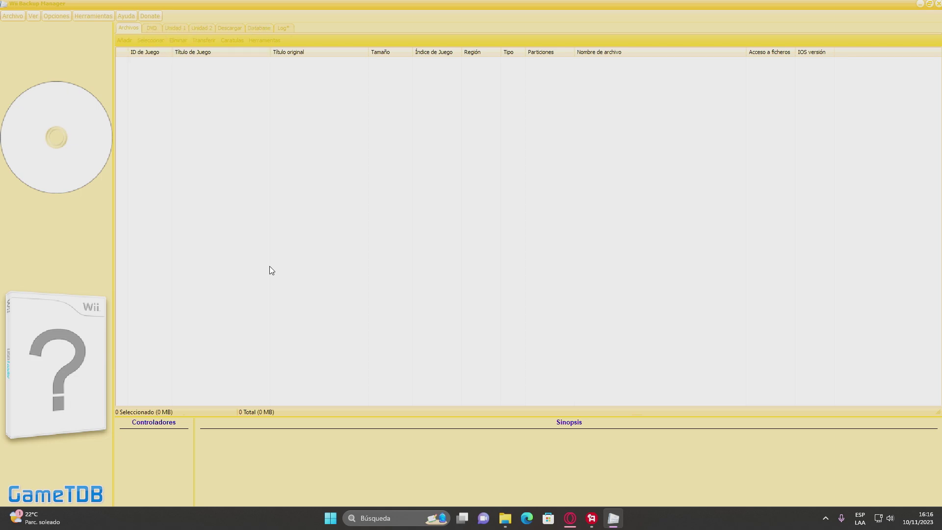
Switch to File Explorer and open the WBFS2FAT (E:) drive to view its folders.
mouse_move(508, 525)
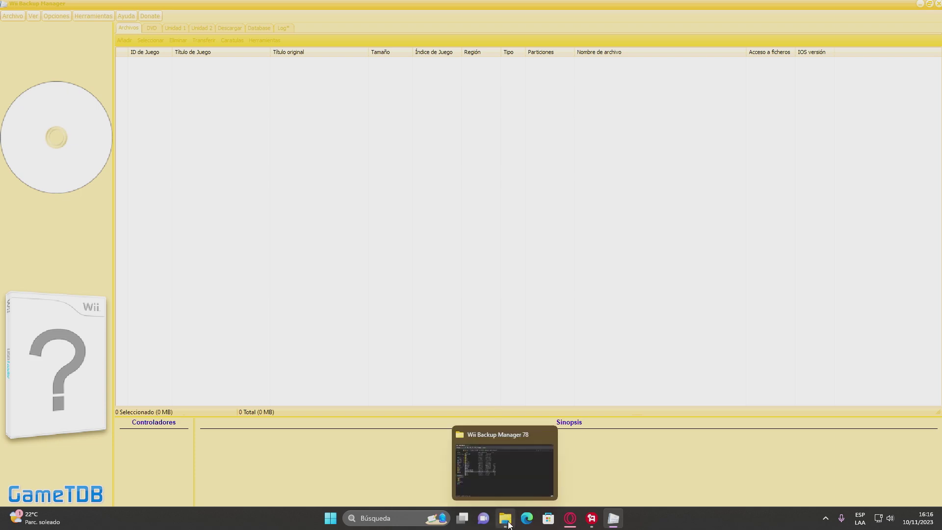
left_click(508, 469)
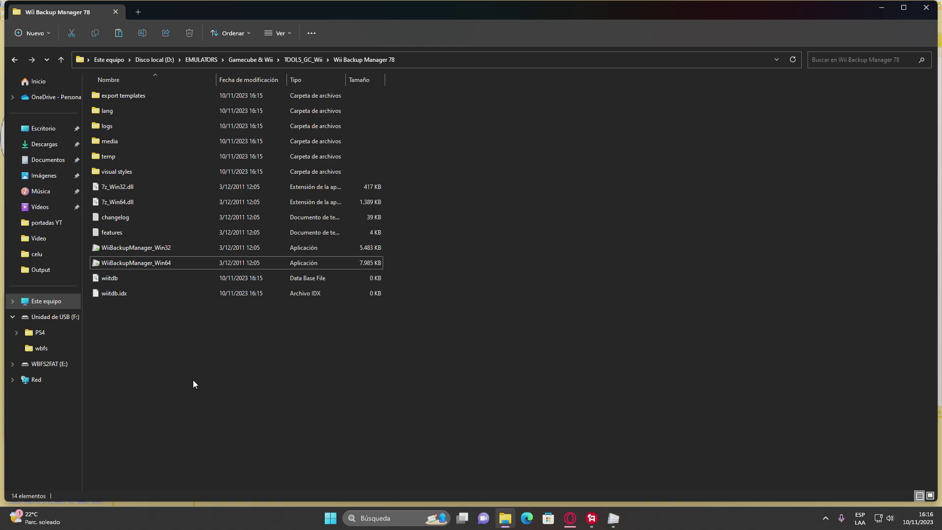
left_click(48, 366)
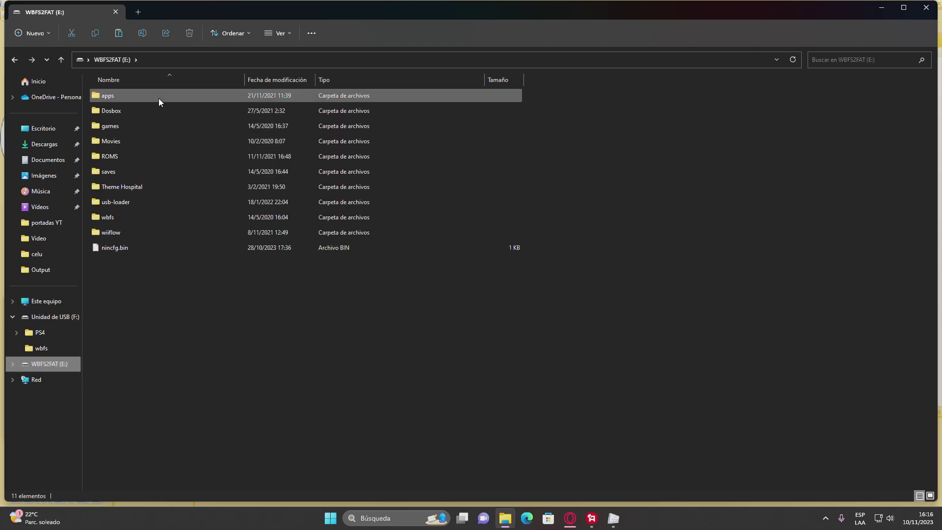
Permanently delete the PS4 and wbfs folders from the Unidad de USB (F:) drive.
left_click(125, 217)
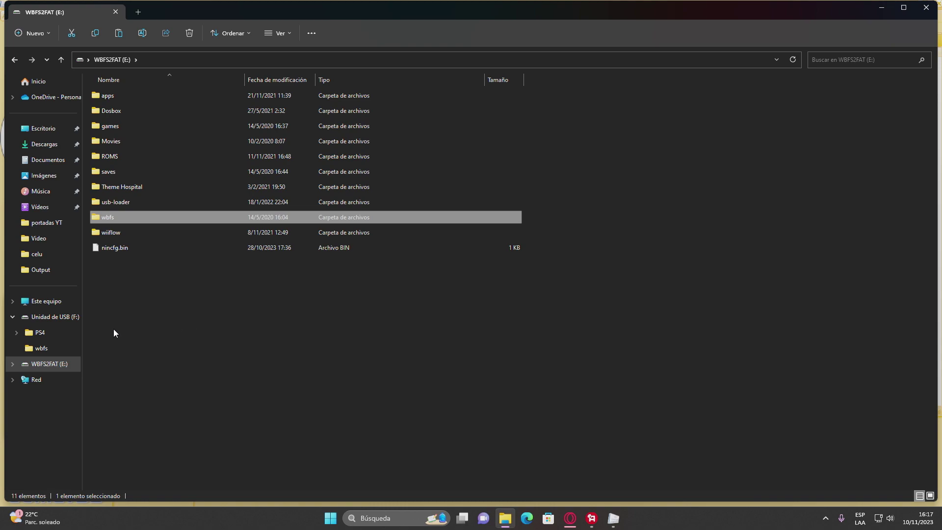
left_click(55, 317)
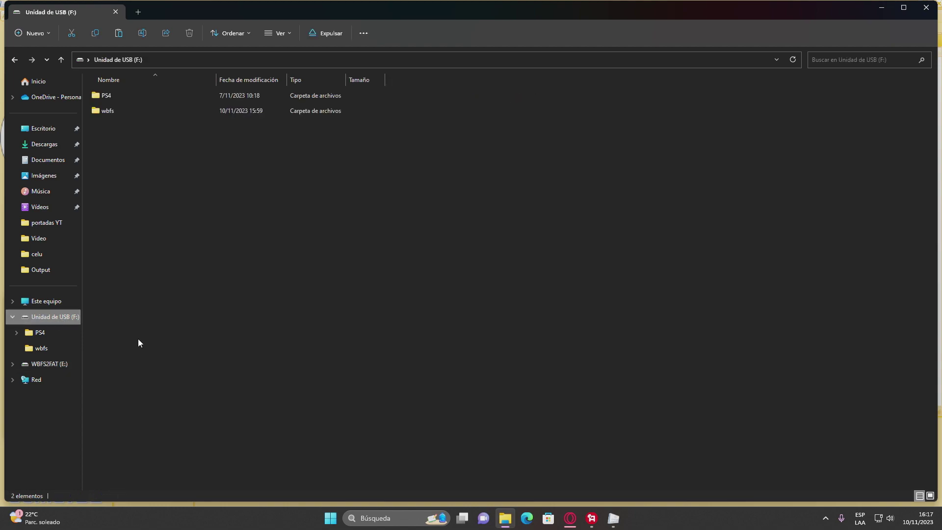
left_click(126, 112)
left_click(133, 98)
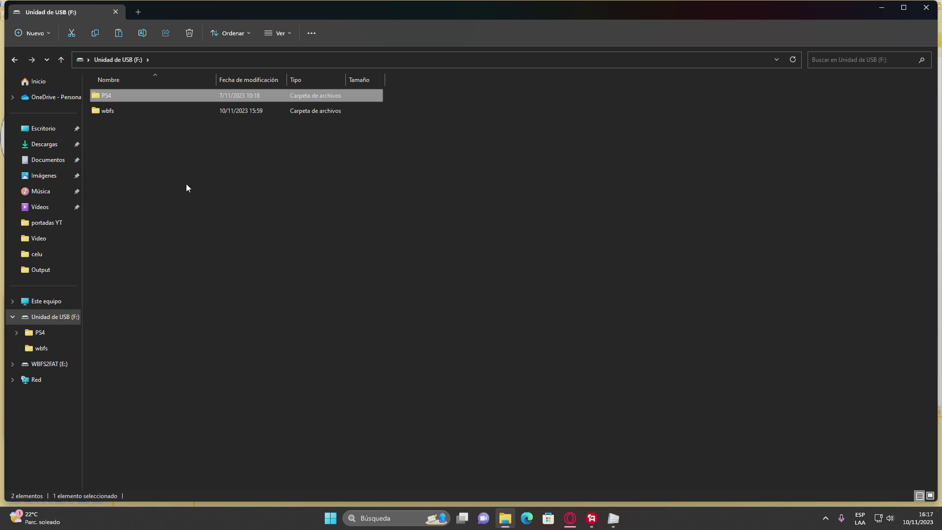
key("ctrl+a")
key("Delete")
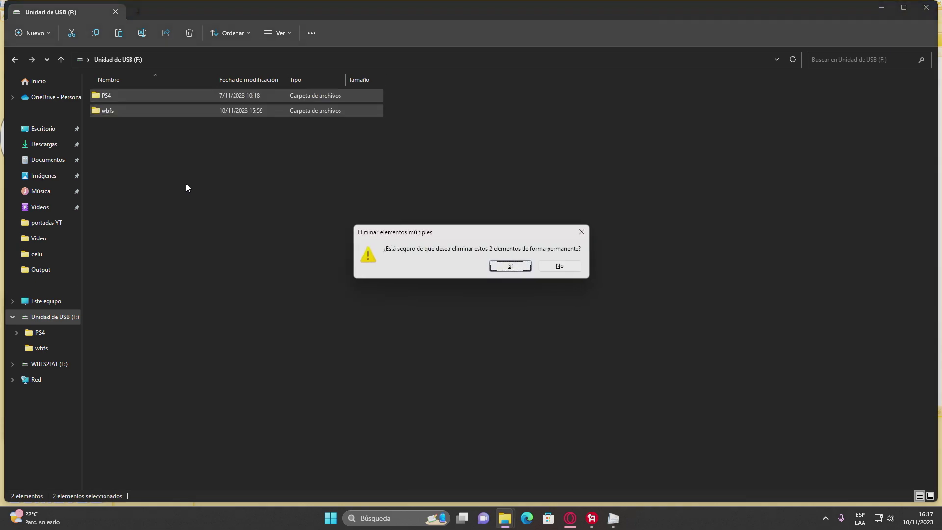
left_click(510, 265)
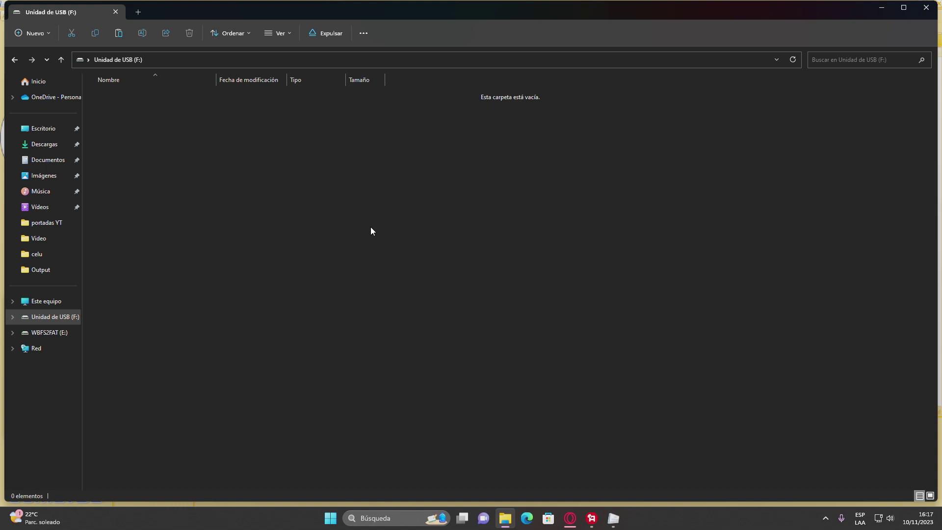
Switch back to Wii Backup Manager, open its configuration dialog and review the General settings.
left_click(877, 10)
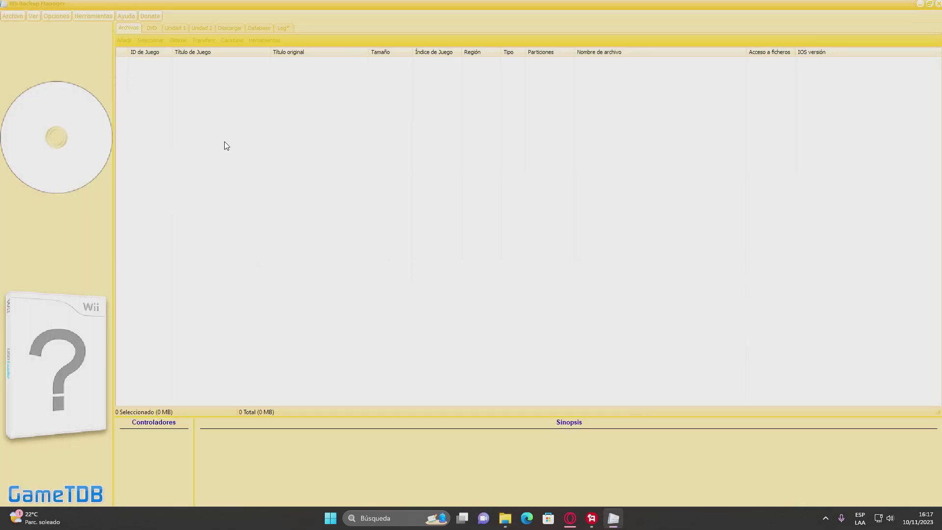
left_click(57, 16)
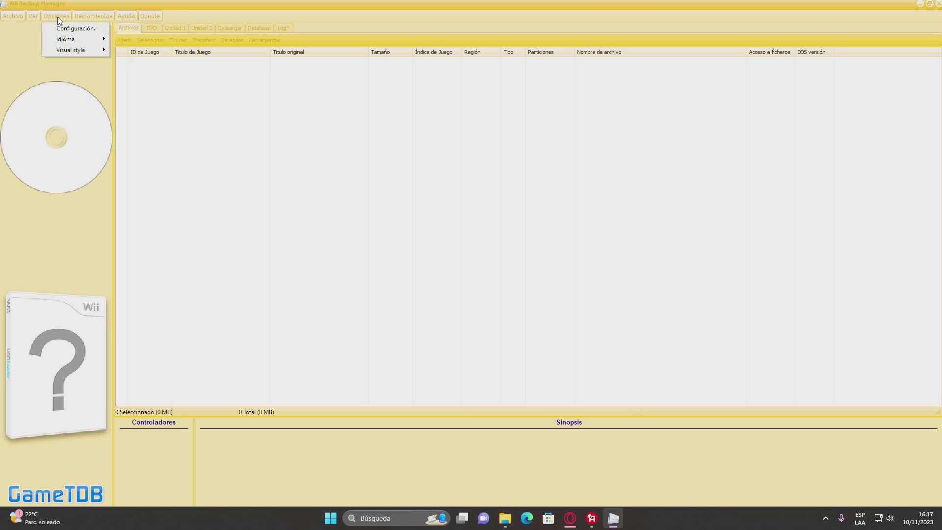
mouse_move(34, 15)
left_click(81, 28)
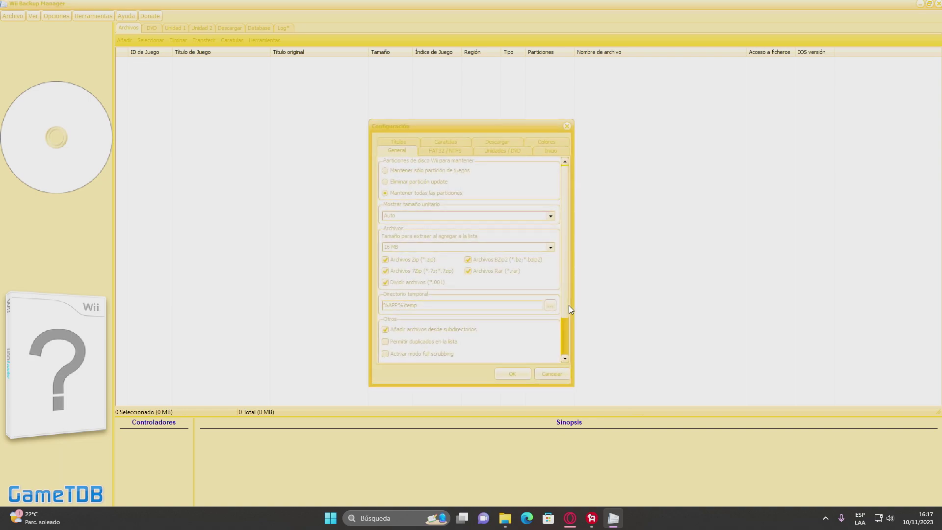
mouse_move(564, 288)
left_mouse_down()
mouse_move(566, 327)
mouse_move(570, 274)
left_mouse_up()
mouse_move(563, 274)
left_mouse_down()
mouse_move(564, 314)
mouse_move(566, 269)
left_mouse_up()
In the FAT32 / NTFS settings, keep the Título [GameID] naming style and set the WBFS split type to 4 GB.
left_click(443, 151)
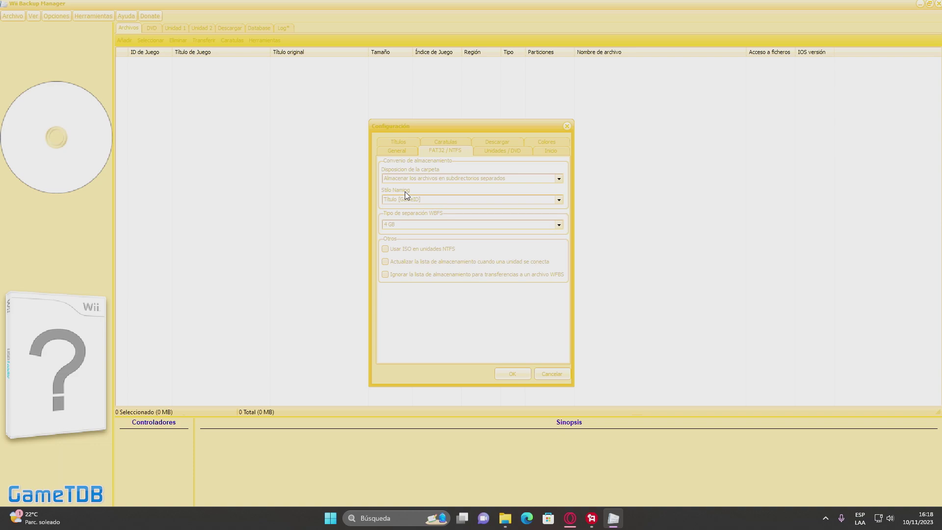
left_click(559, 200)
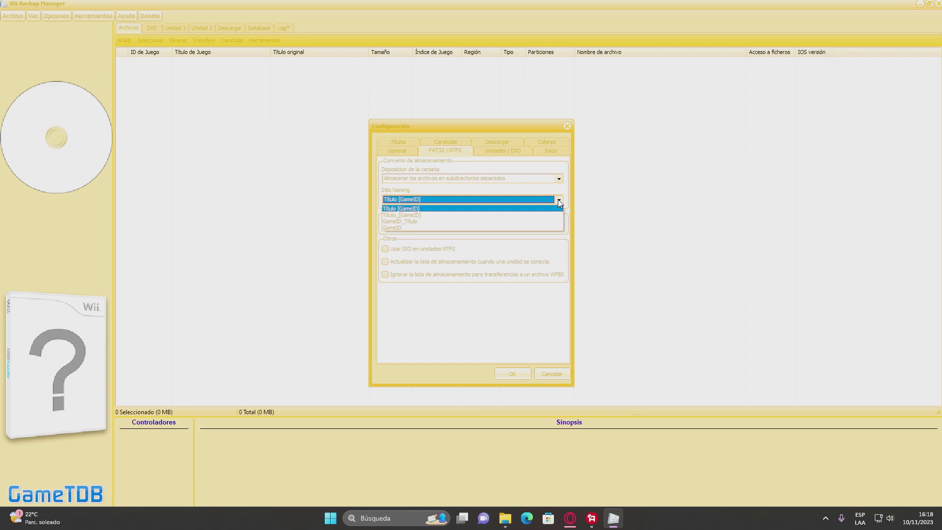
left_click(559, 201)
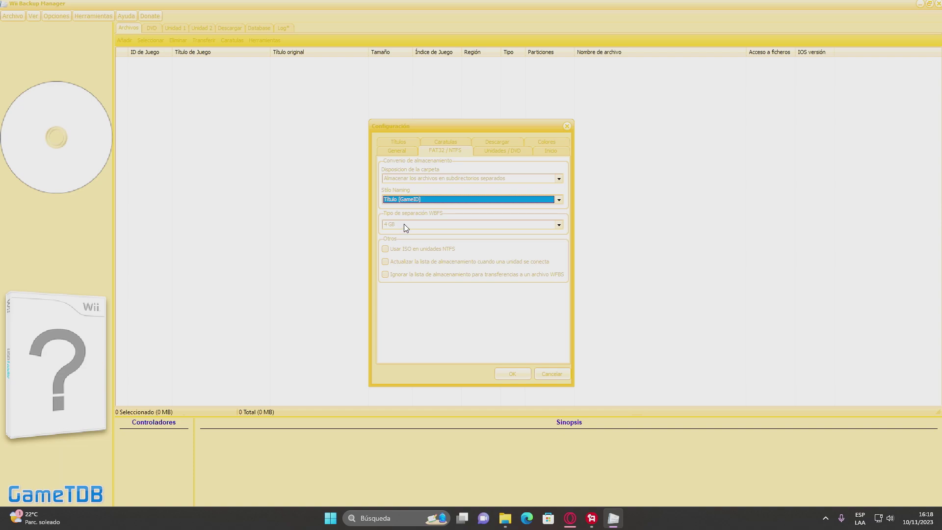
left_click(558, 225)
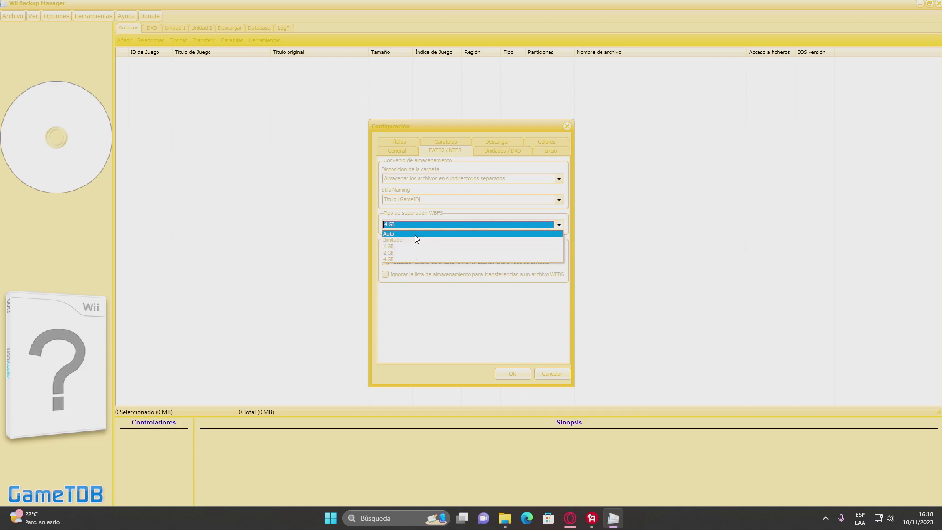
left_click(404, 257)
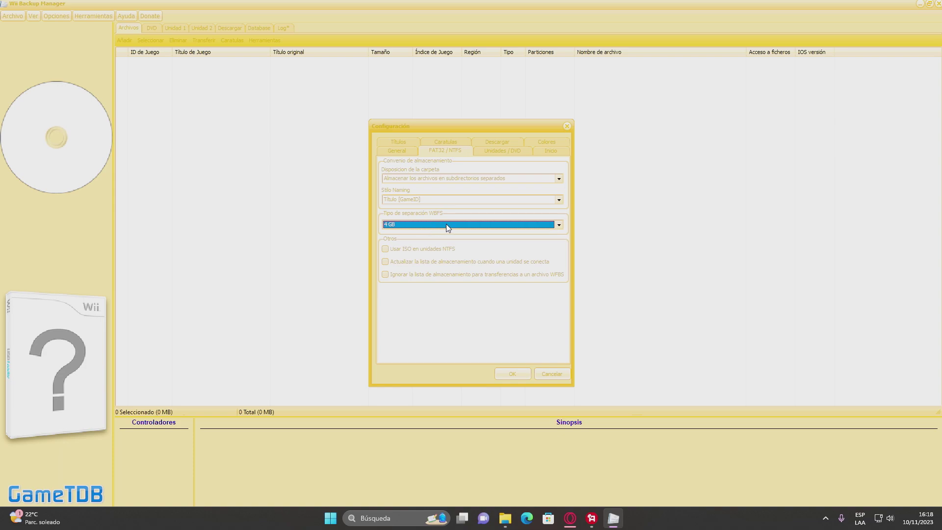
left_click(402, 249)
left_click(454, 252)
Review the Unidades / DVD and Inicio settings, including the folder picker for adding ISO folders.
left_click(499, 152)
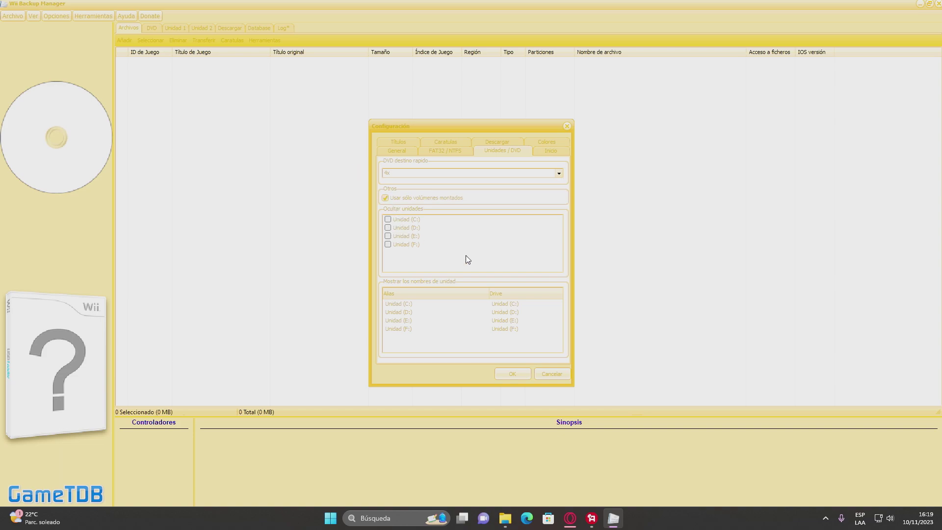
left_click(549, 154)
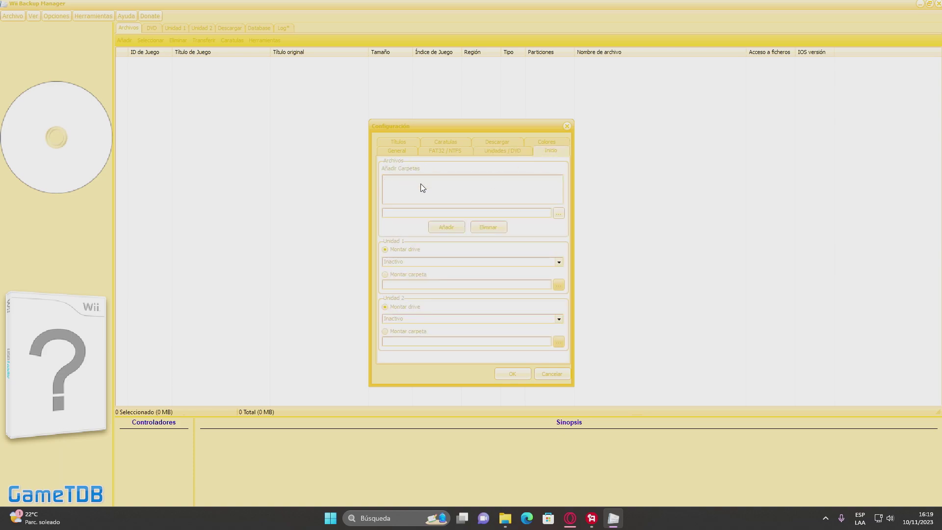
left_click(555, 212)
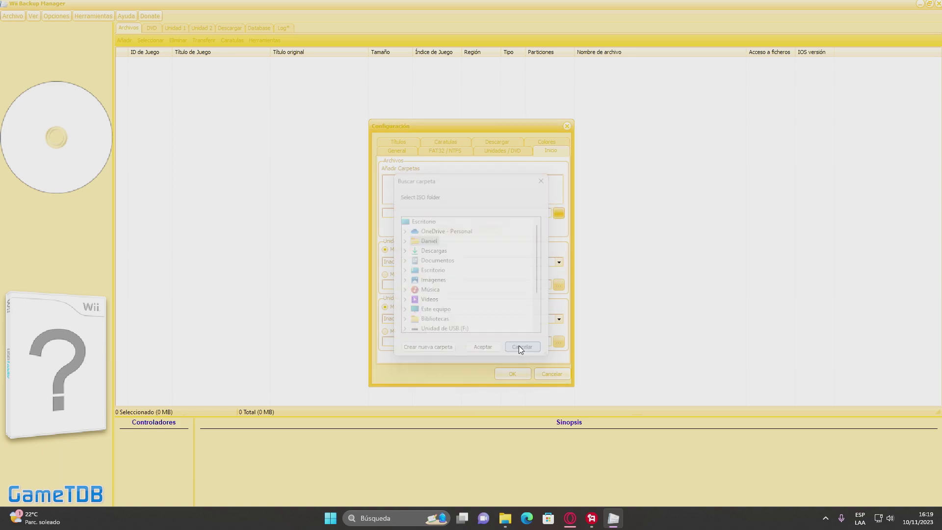
left_click(521, 348)
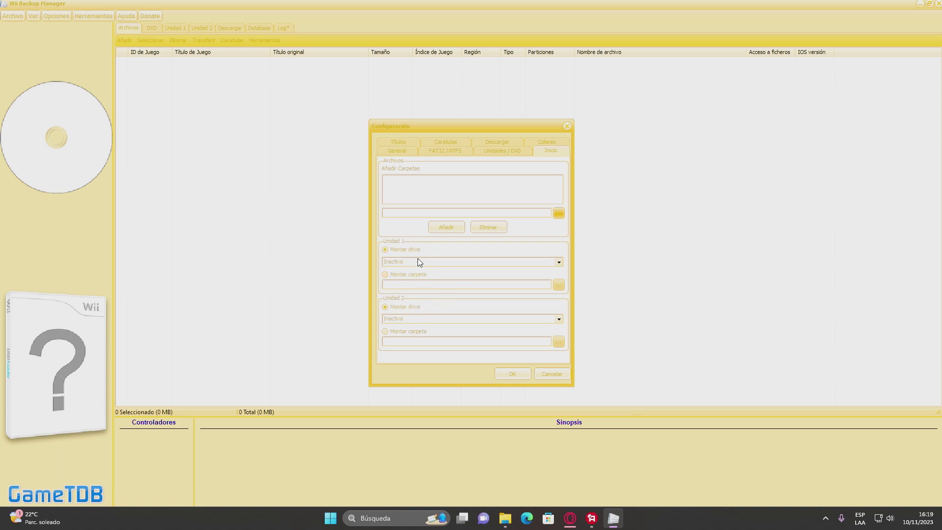
Try Unidad (D:) as the drive mounted for Unidad 1 at startup and return the setting to Inactivo.
left_click(559, 263)
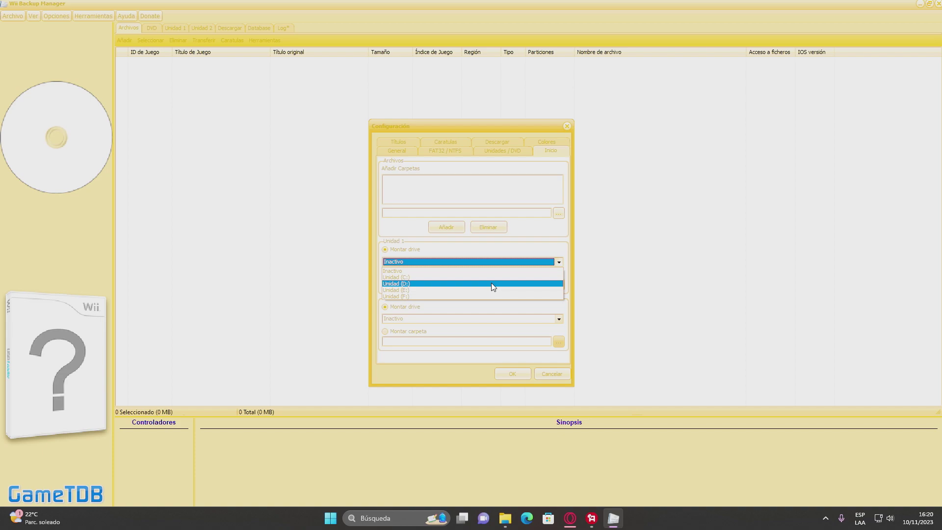
left_click(491, 282)
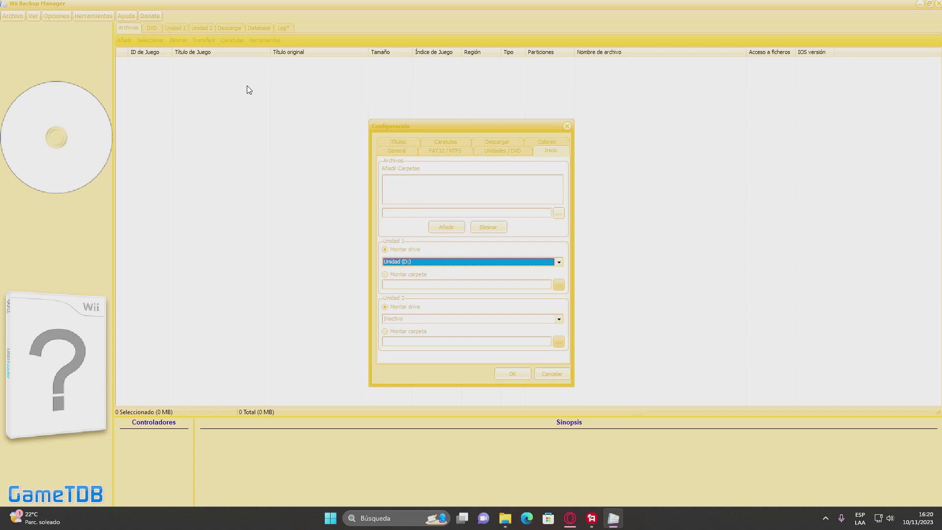
left_click(559, 263)
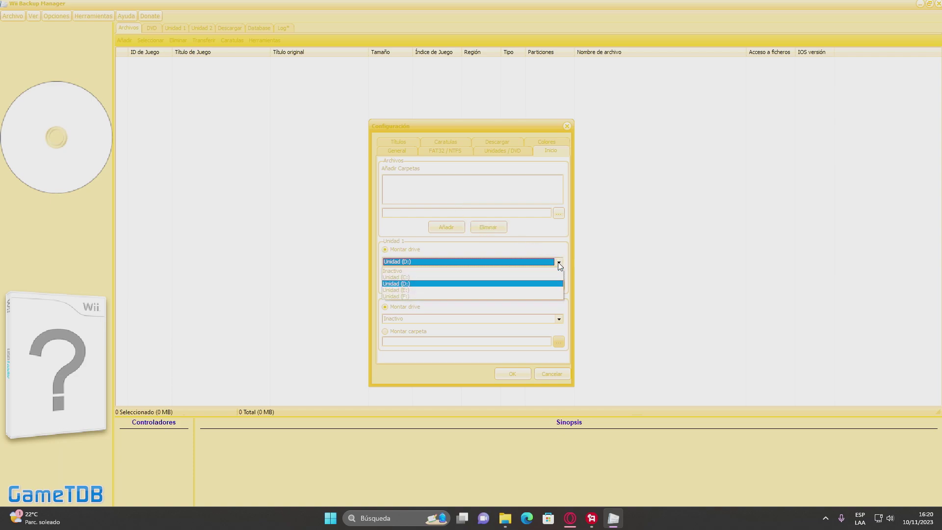
left_click(511, 272)
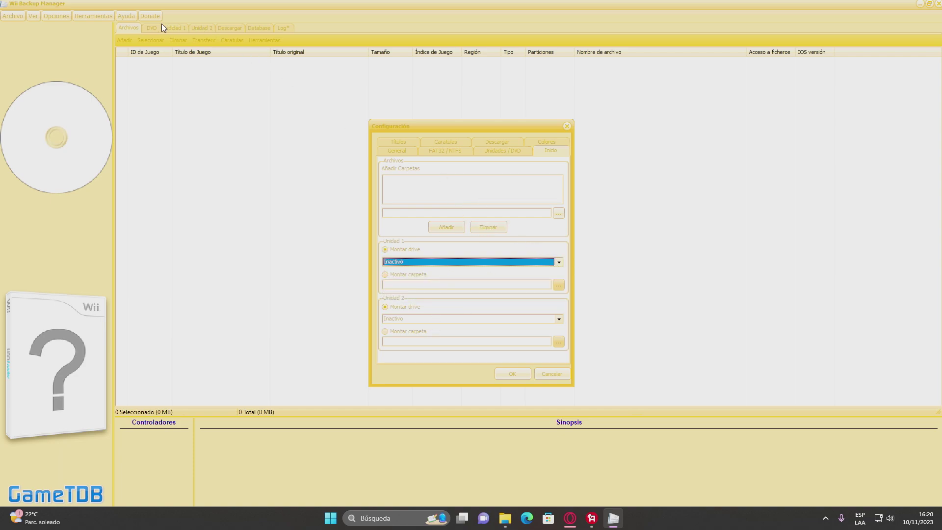
In the Títulos settings, enable GameTDB titles.txt and the use of GameTDB titles for file and folder names.
left_click(392, 142)
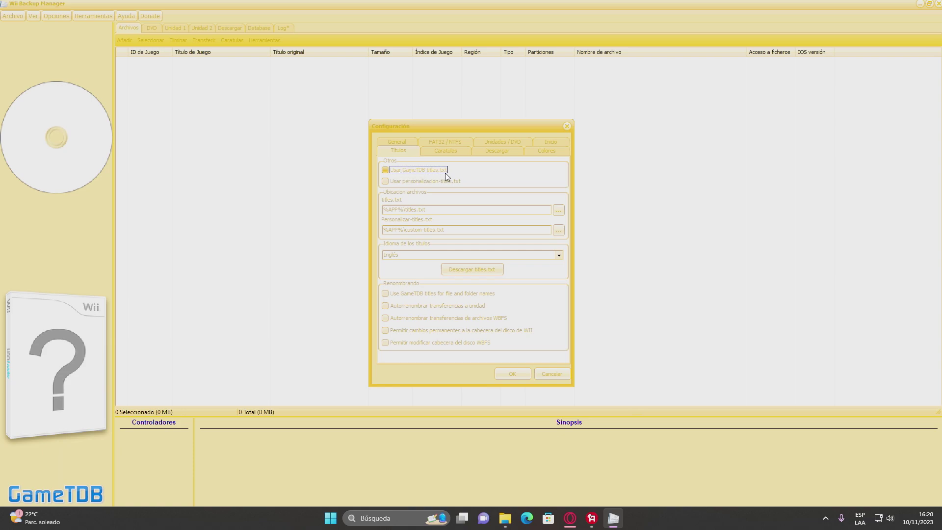
left_click(387, 170)
left_click(386, 293)
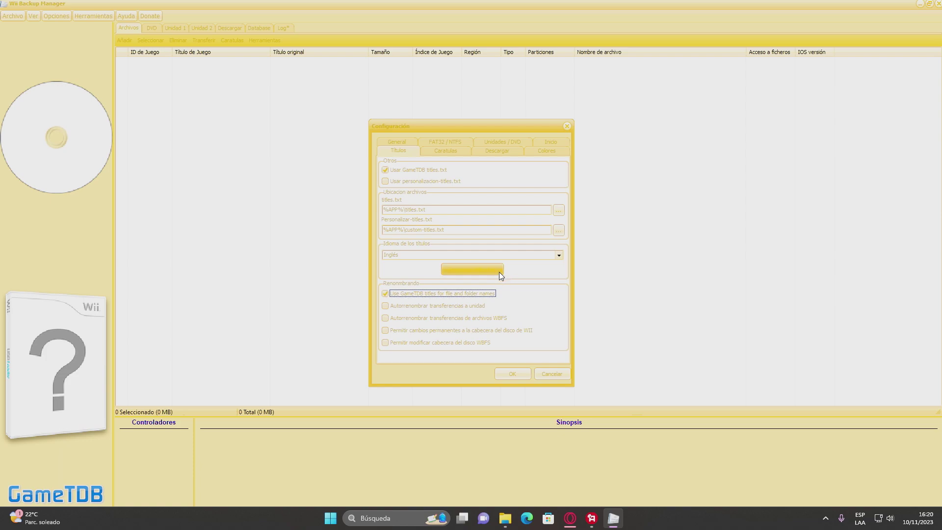
Keep Inglés as the title language and download the GameTDB titles.txt database.
left_click(558, 257)
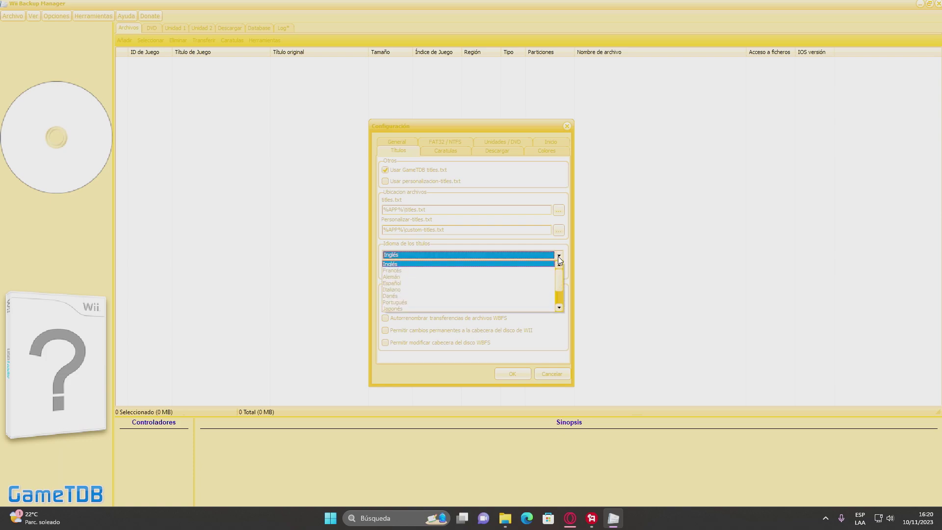
left_click(558, 257)
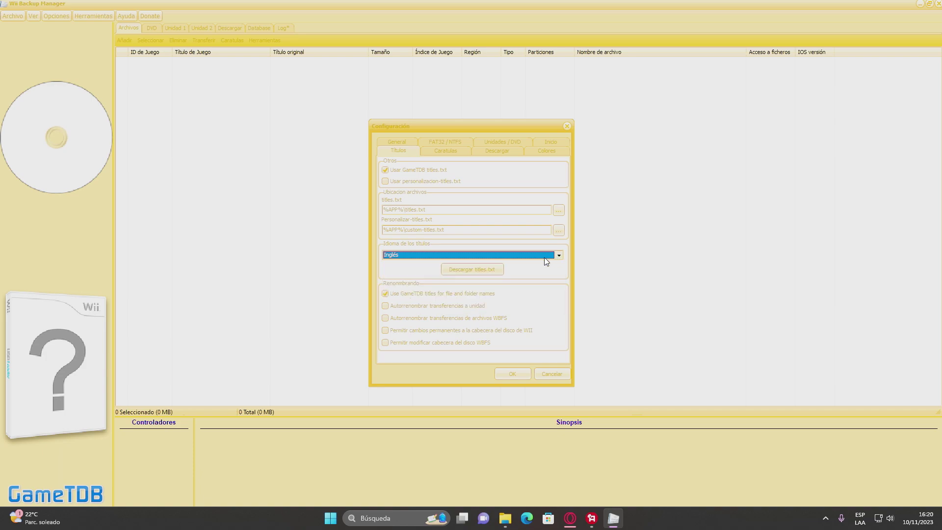
left_click(484, 268)
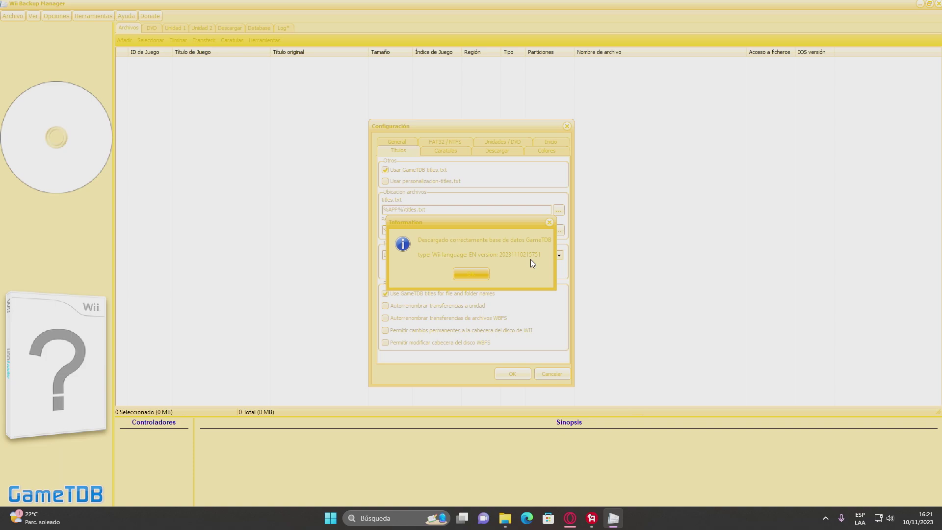
left_click(473, 275)
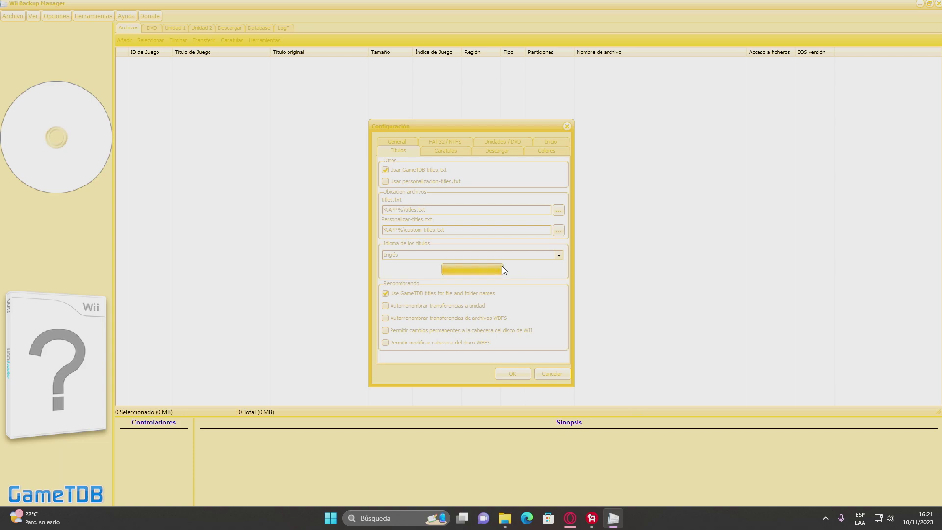
In the Caratulas settings, enable automatic downloading of displayed covers.
left_click(446, 155)
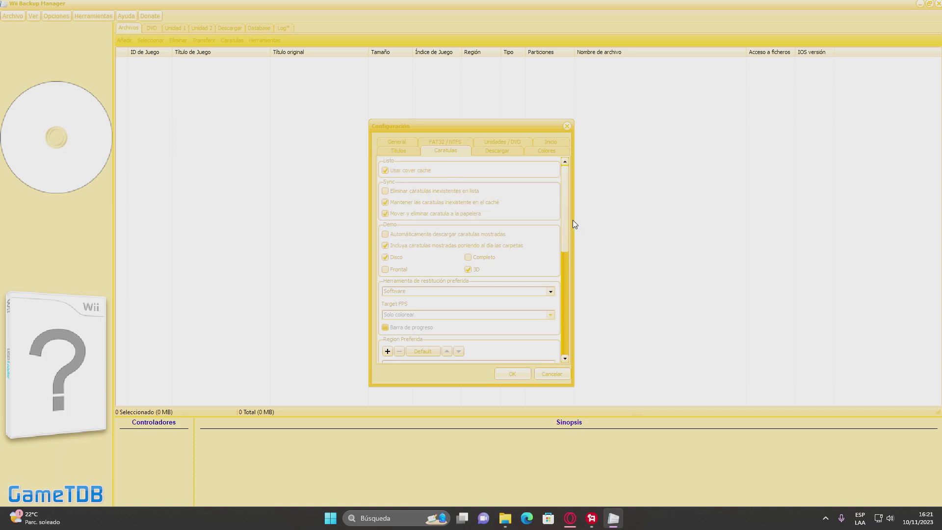
left_click_drag(565, 202, 565, 210)
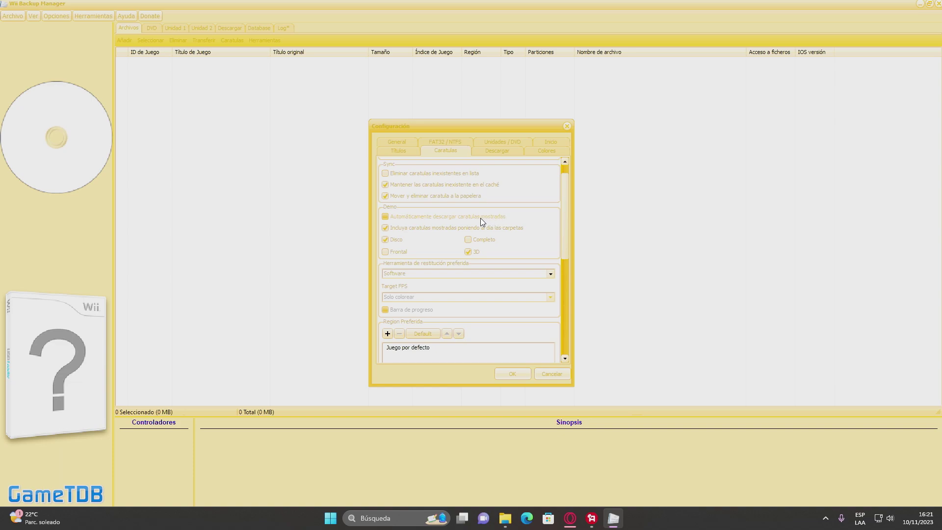
left_click(386, 217)
Examine the USB loader configuration and the source URLs for the Disco, Frontal, 3D and Completo covers.
left_click_drag(566, 193, 567, 276)
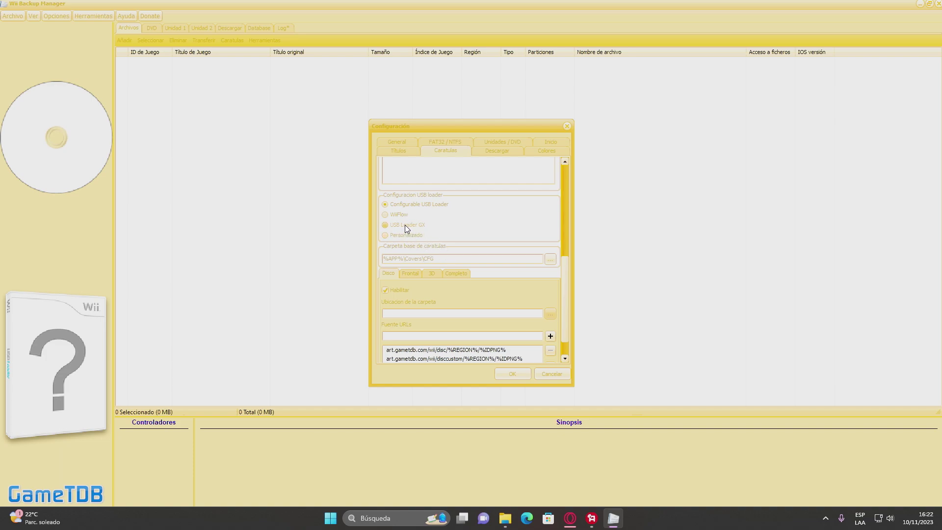
left_click(414, 274)
left_click(440, 274)
left_click(452, 275)
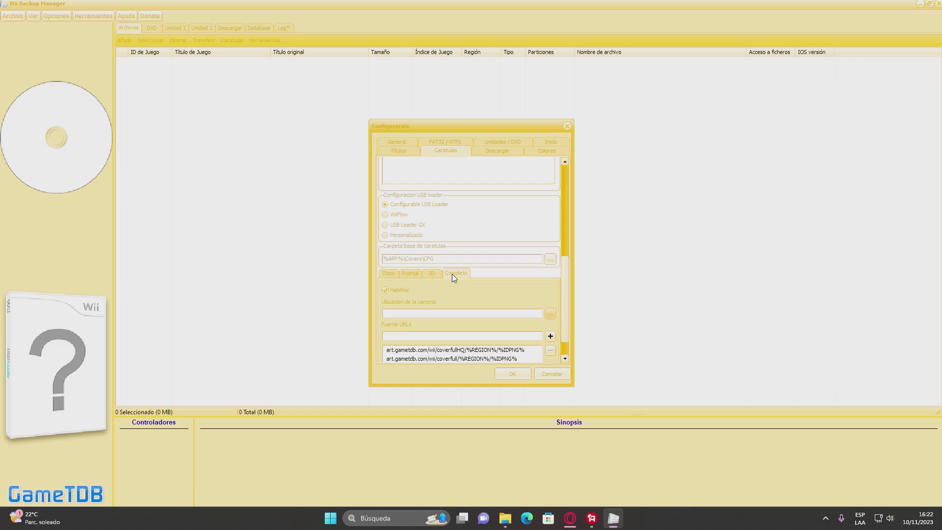
left_click(391, 275)
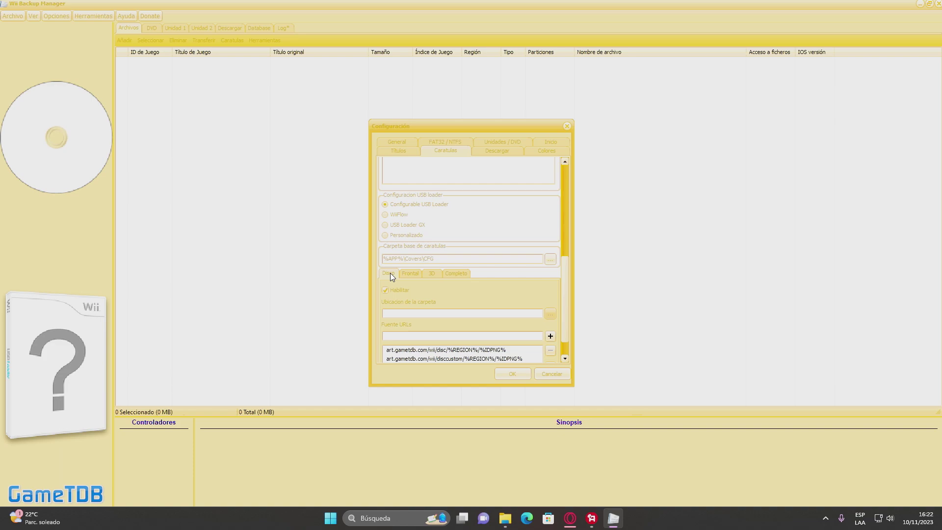
left_click(408, 276)
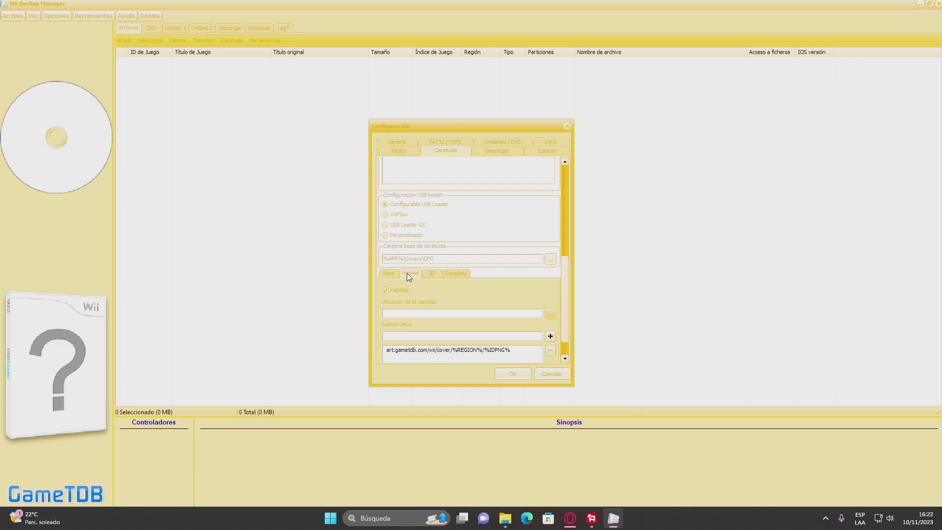
left_click(432, 274)
left_click(464, 273)
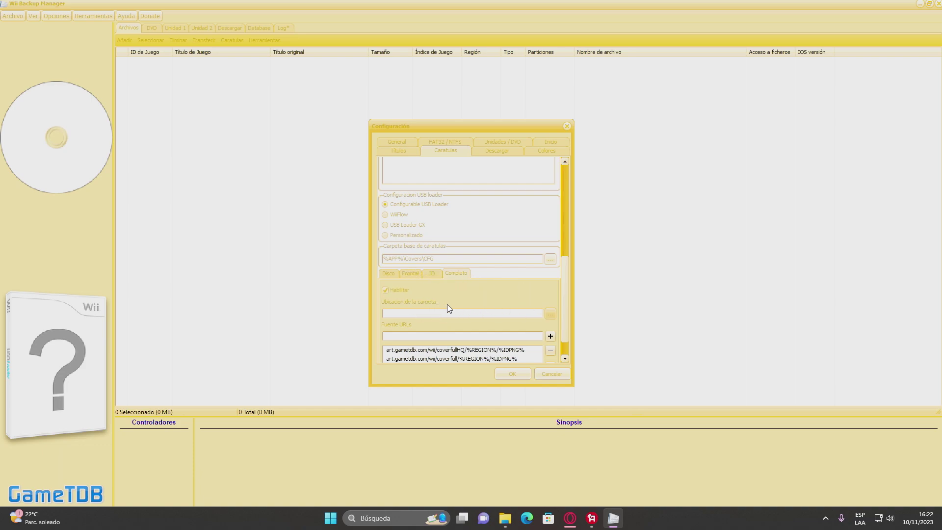
left_click_drag(564, 283, 528, 267)
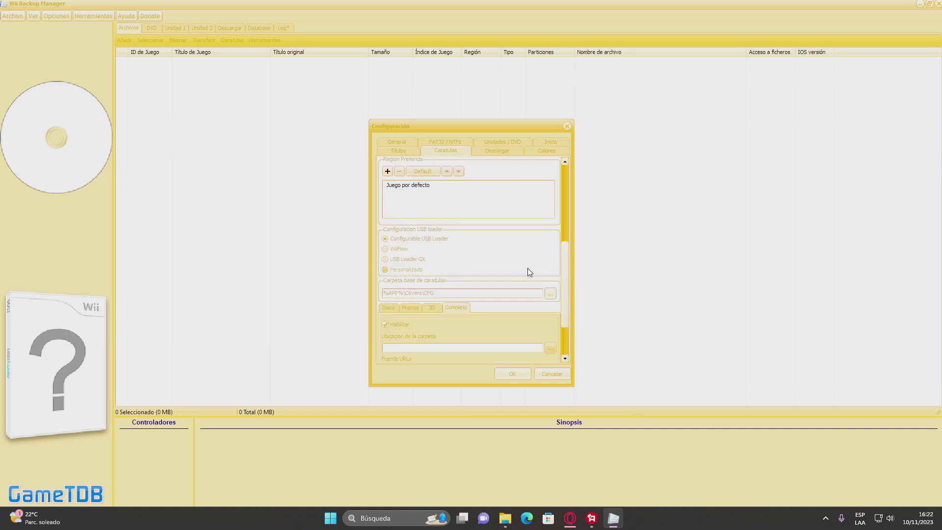
Choose USB Loader GX as the cover loader configuration, check the Descargar and Colores settings, and save the configuration.
left_click(386, 259)
left_click_drag(563, 255, 569, 179)
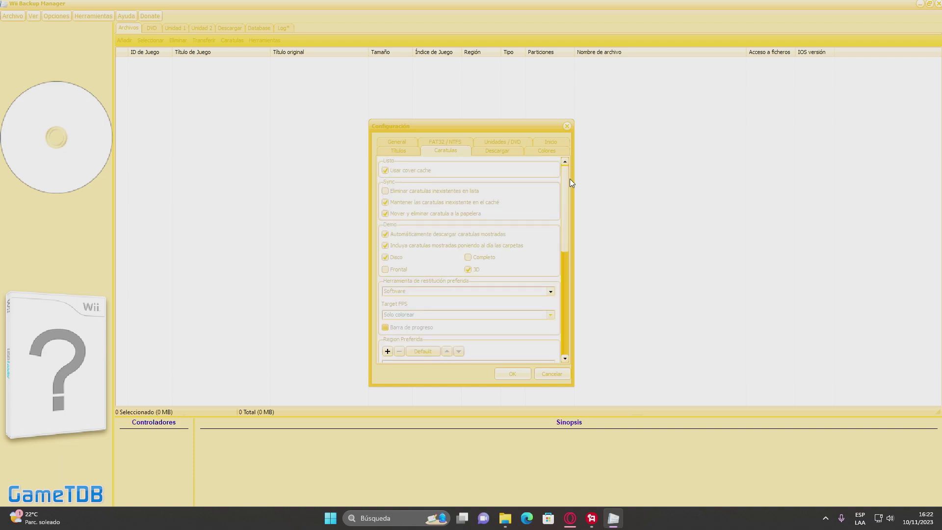
left_click(495, 151)
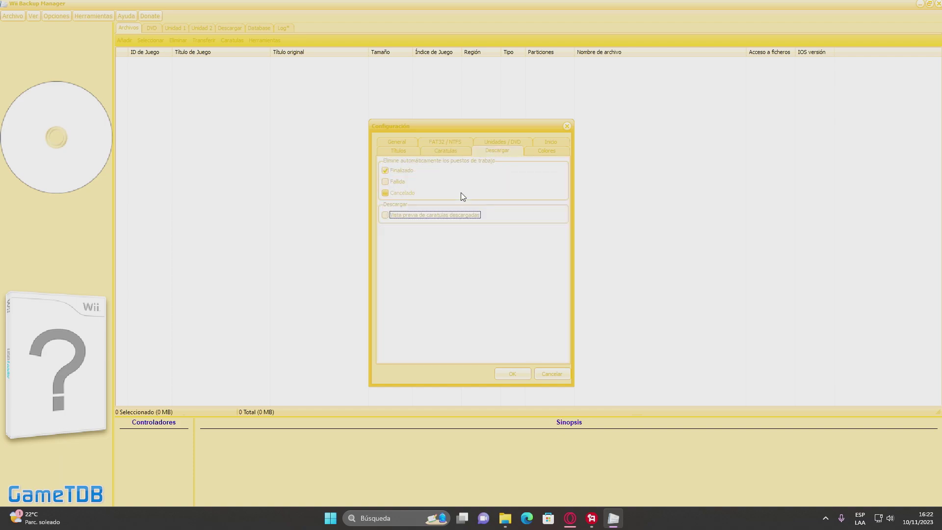
left_click(552, 150)
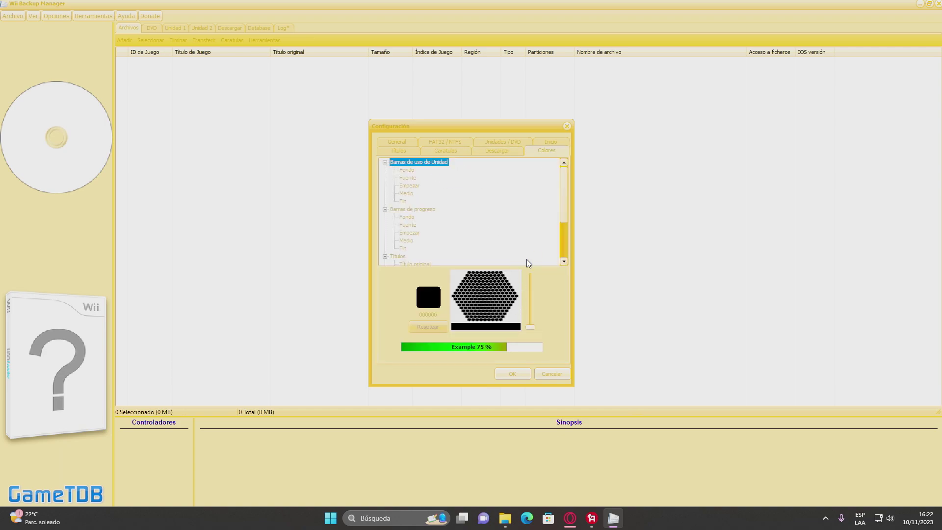
left_click(498, 150)
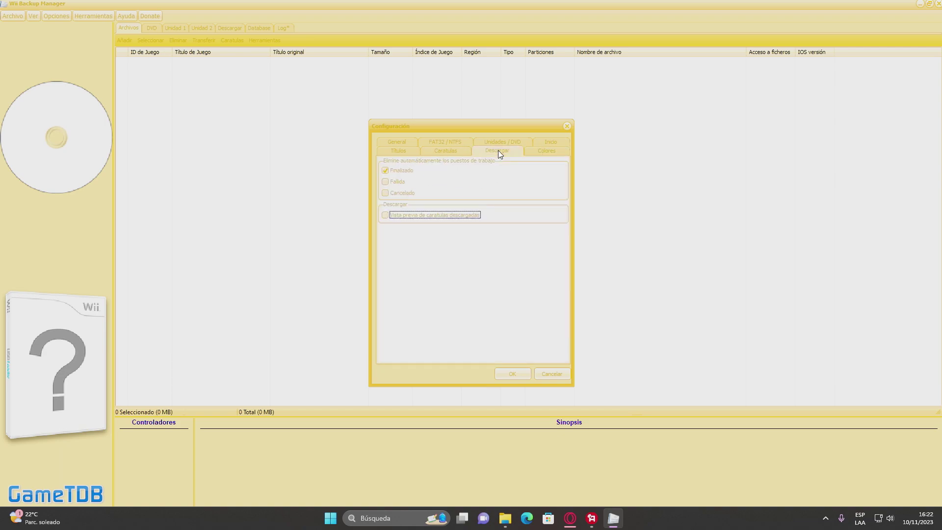
left_click(513, 374)
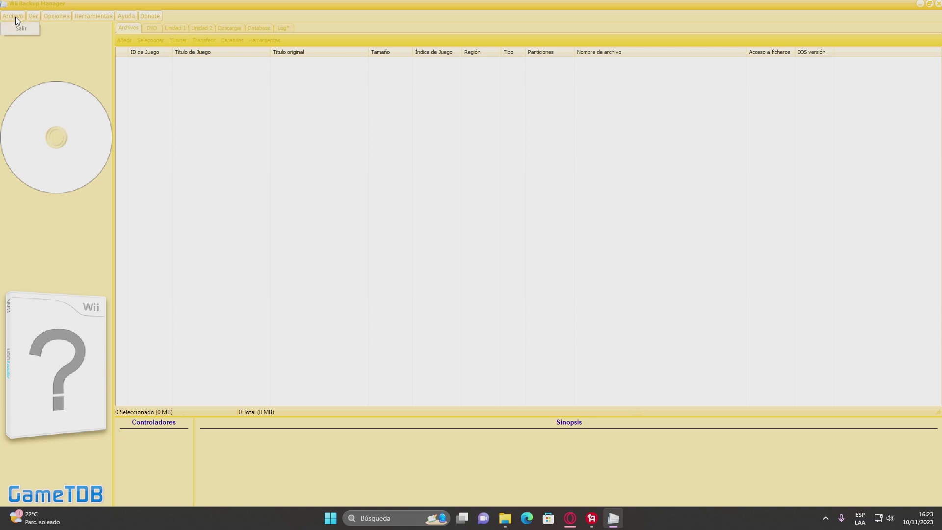
Hide the Log tab and show it again, repeating the toggle to demonstrate the tab visibility options.
mouse_move(31, 17)
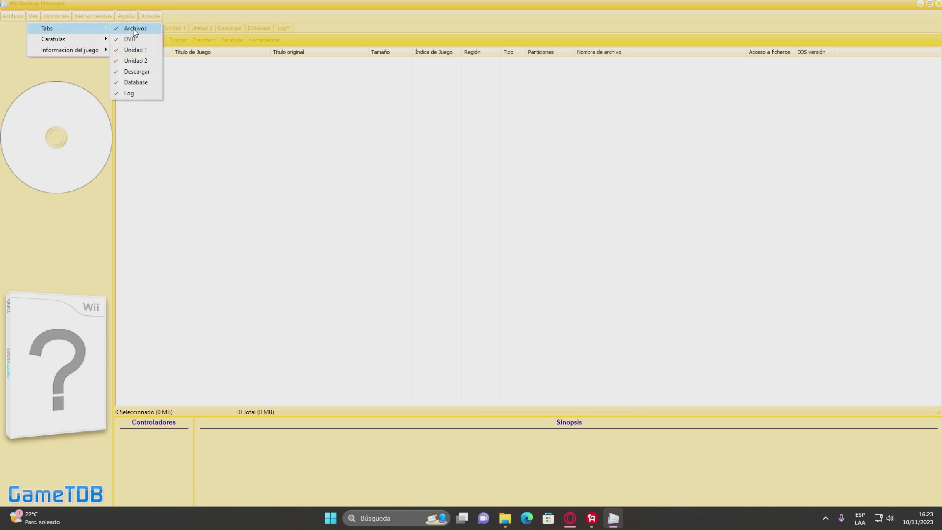
left_click(142, 94)
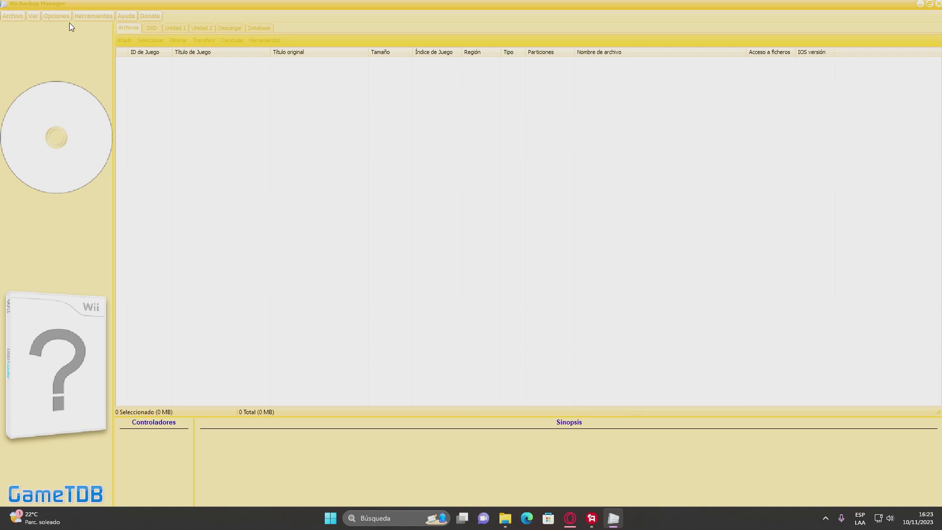
left_click(31, 16)
mouse_move(101, 29)
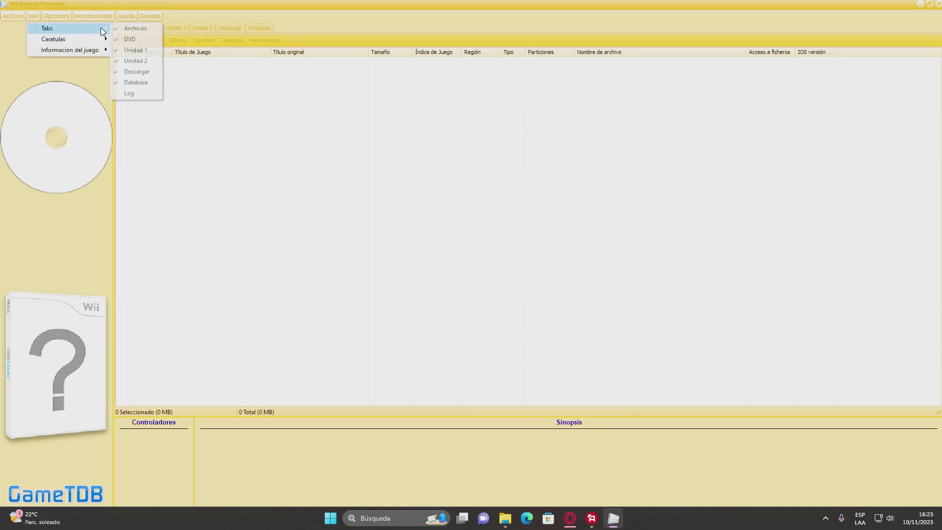
left_click(140, 93)
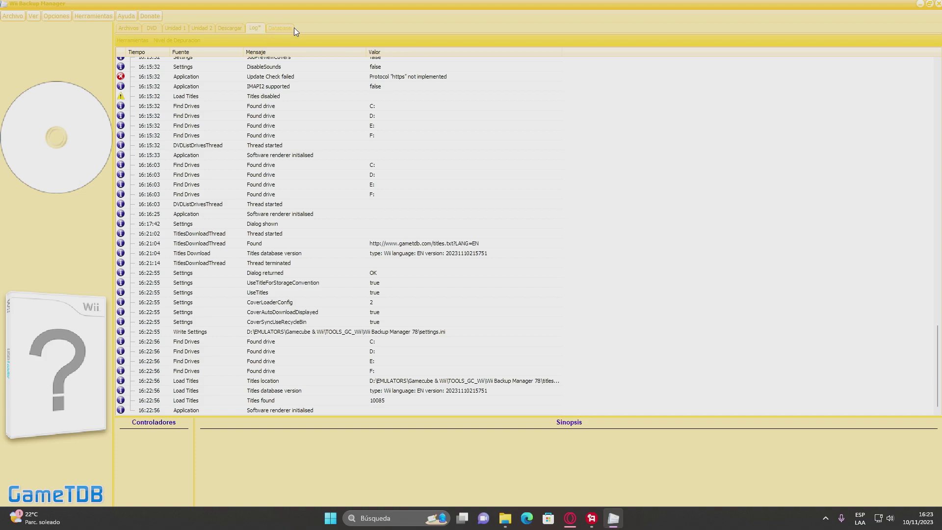
left_click(32, 16)
mouse_move(86, 28)
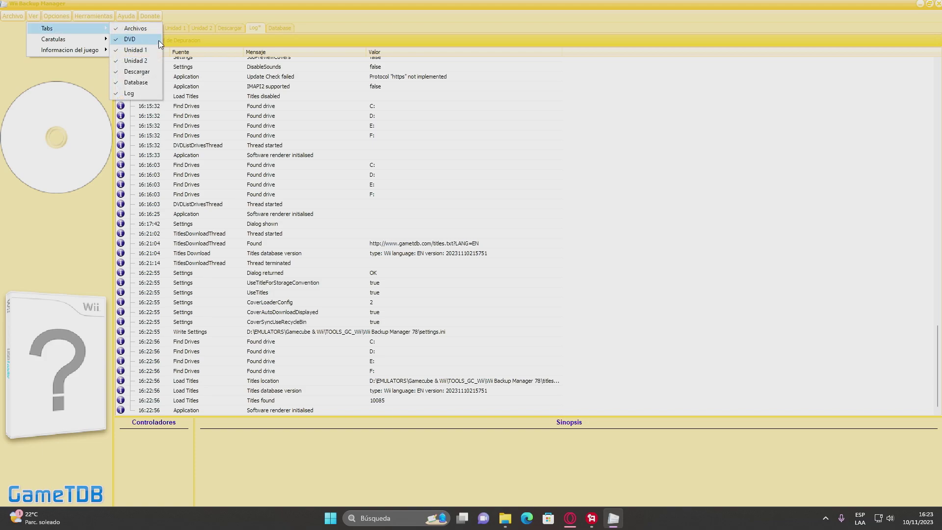
left_click(149, 92)
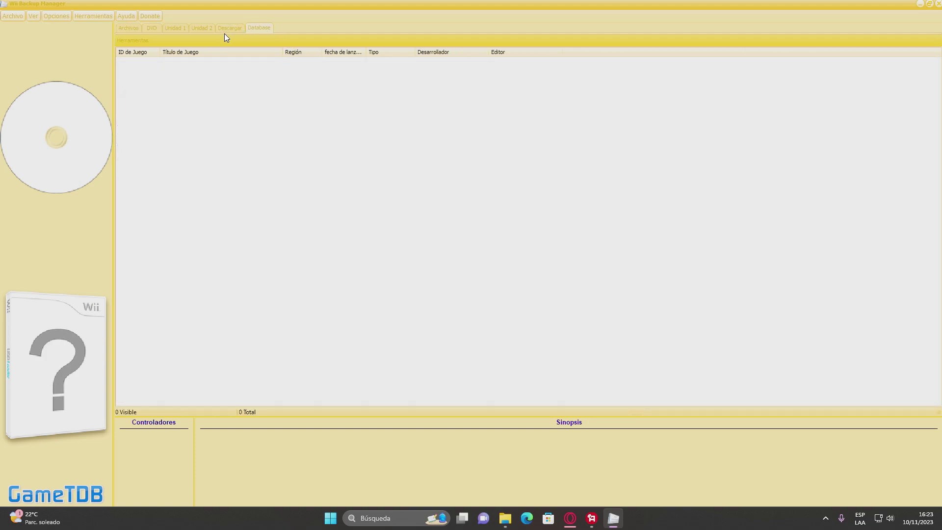
left_click(33, 16)
mouse_move(98, 29)
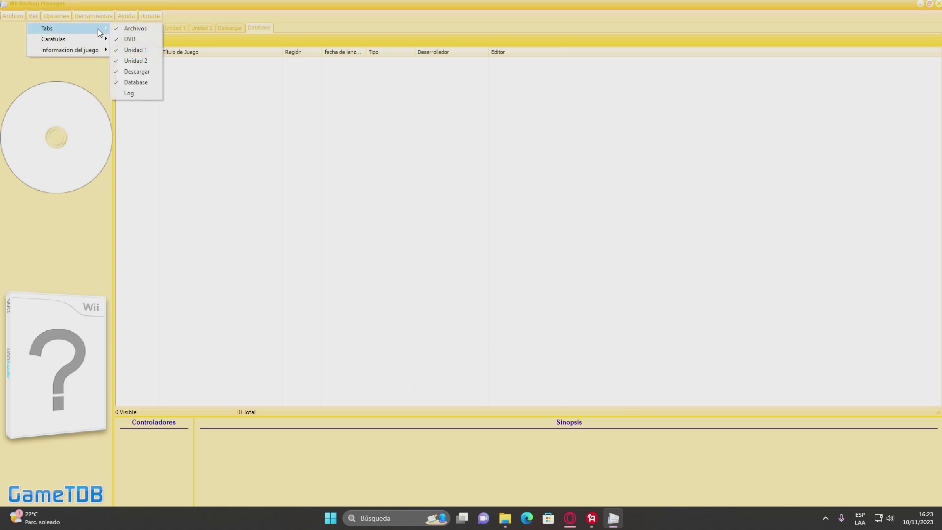
left_click(142, 91)
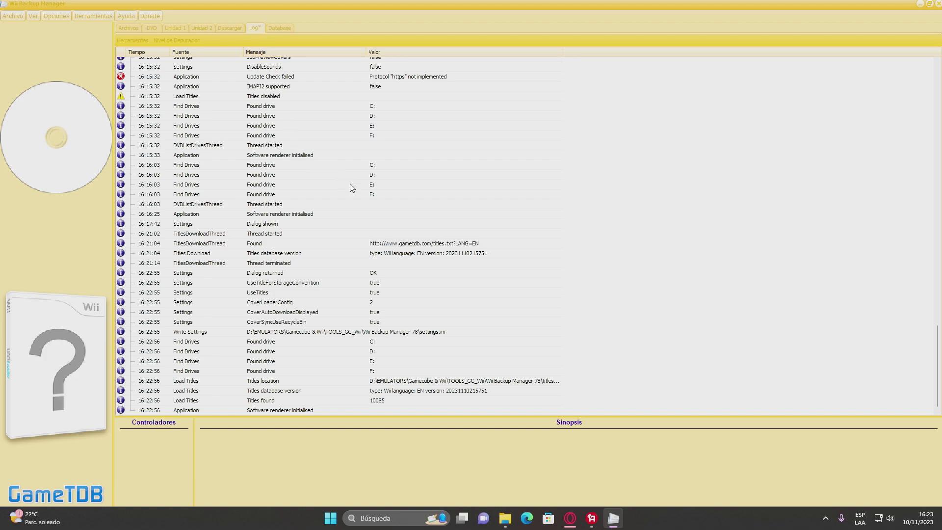
In Archivos, add all games from the folder D:\EMULATORS\Gamecube & Wii\Wii_roms.
left_click(128, 28)
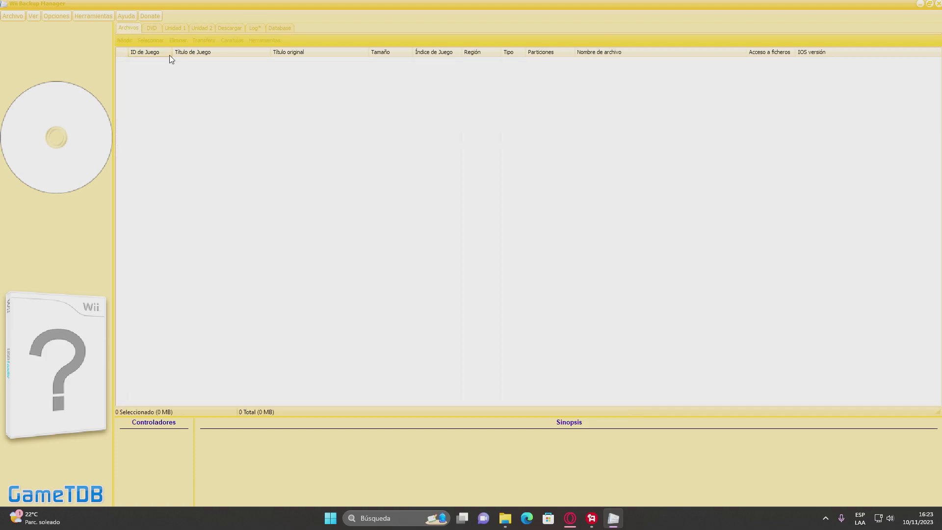
left_click(122, 41)
left_click(157, 64)
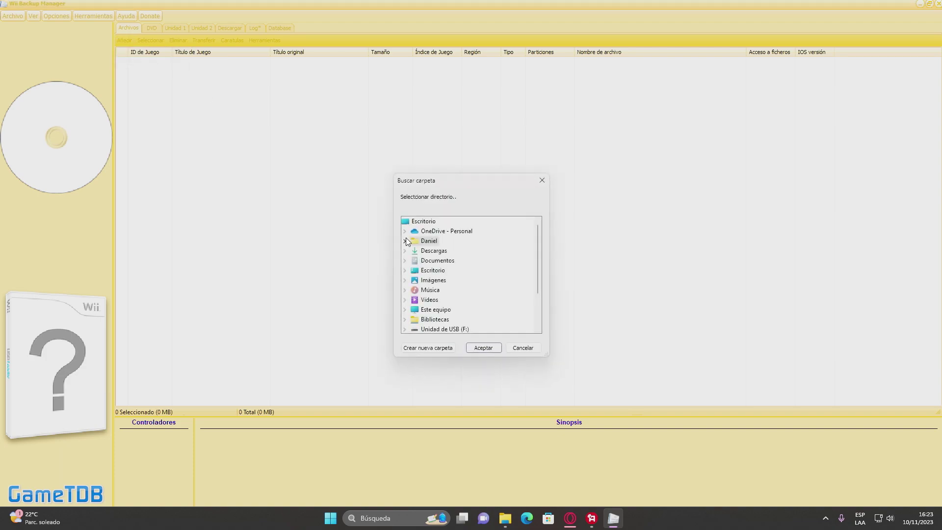
scroll(473, 269, "down", 1)
scroll(474, 270, "down", 1)
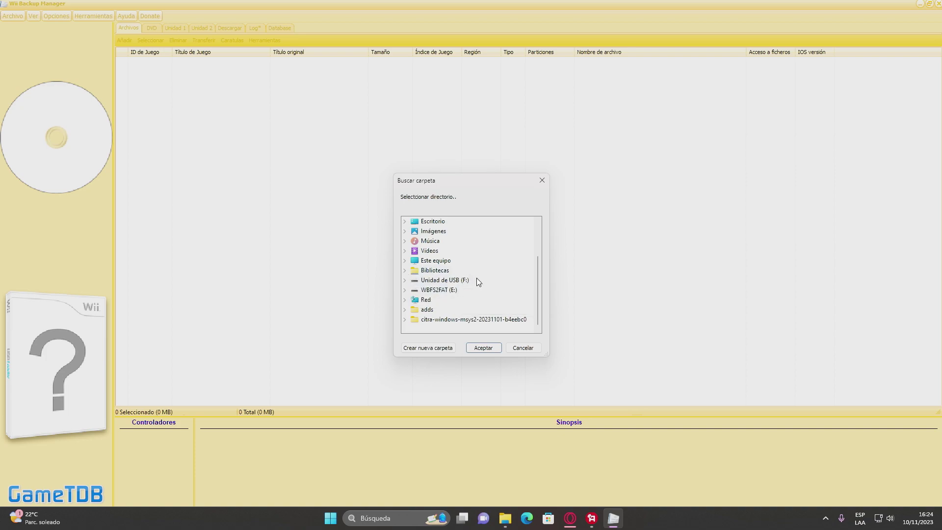
left_click(405, 261)
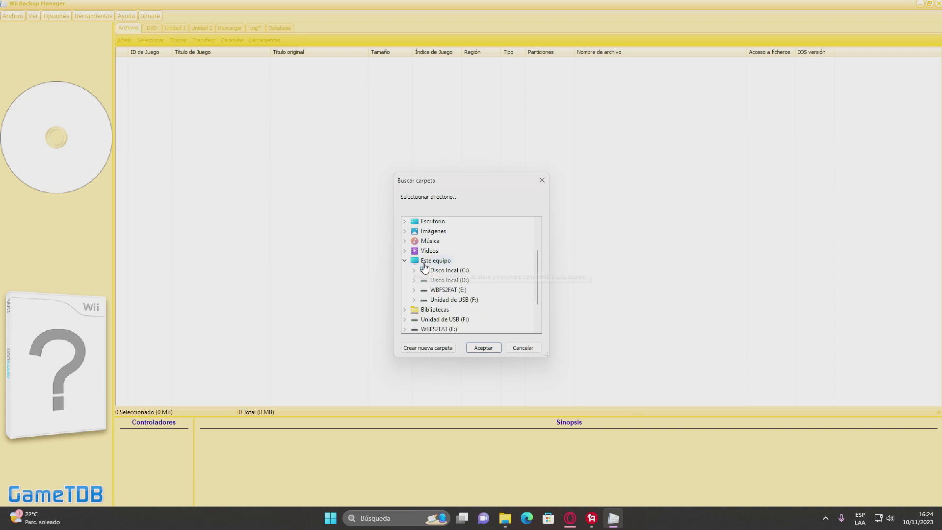
left_click(414, 281)
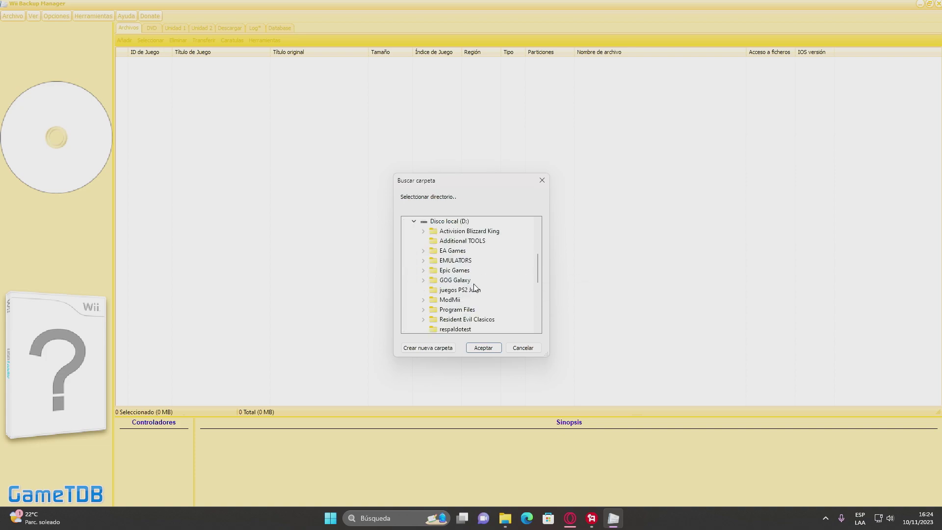
left_click(424, 262)
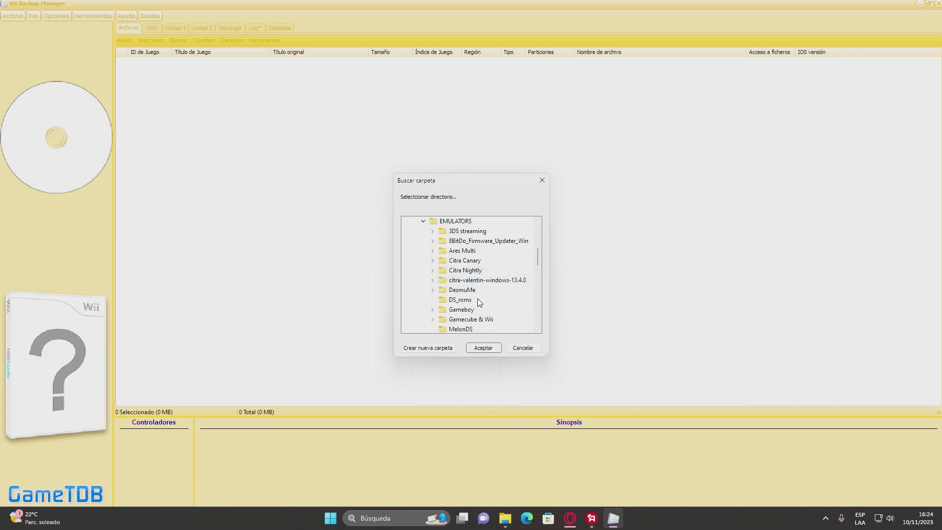
left_click(433, 320)
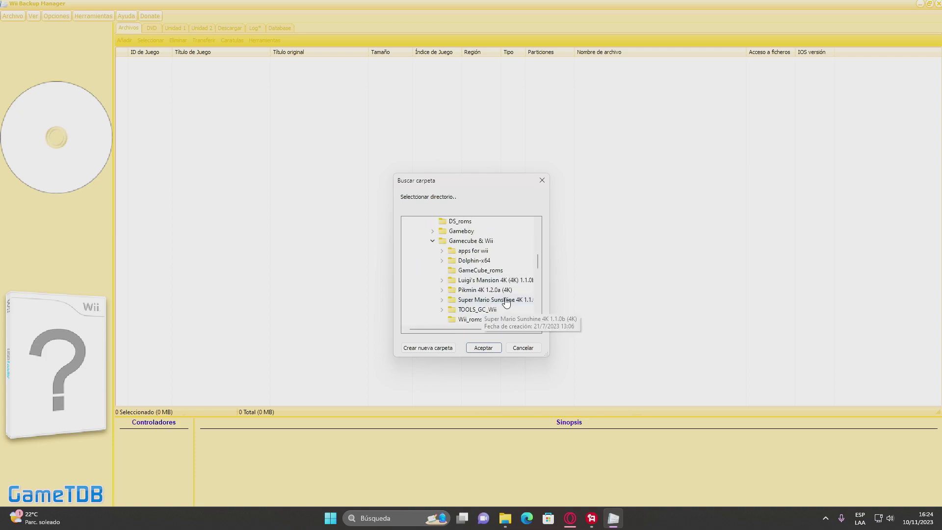
left_click(469, 320)
left_click(483, 348)
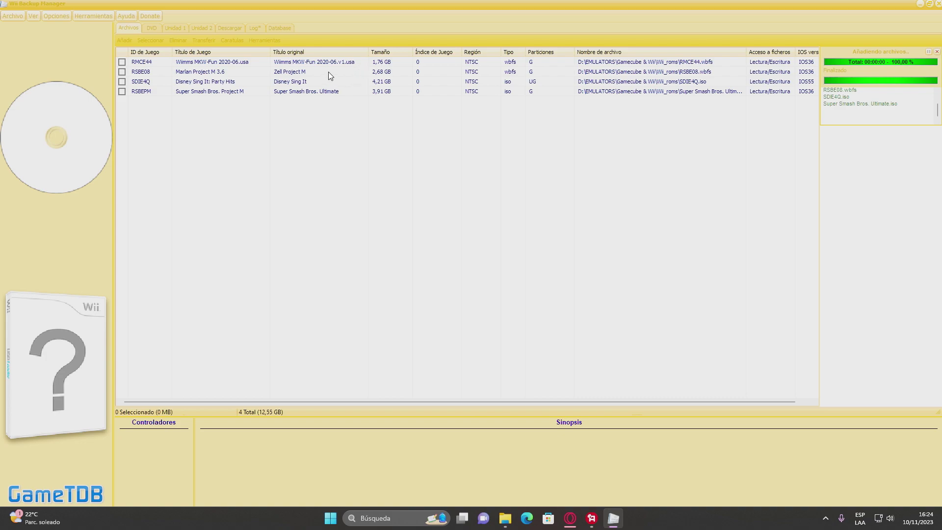
Load drive Unidad (E:) as Unidad 1 to list its games.
left_click(176, 30)
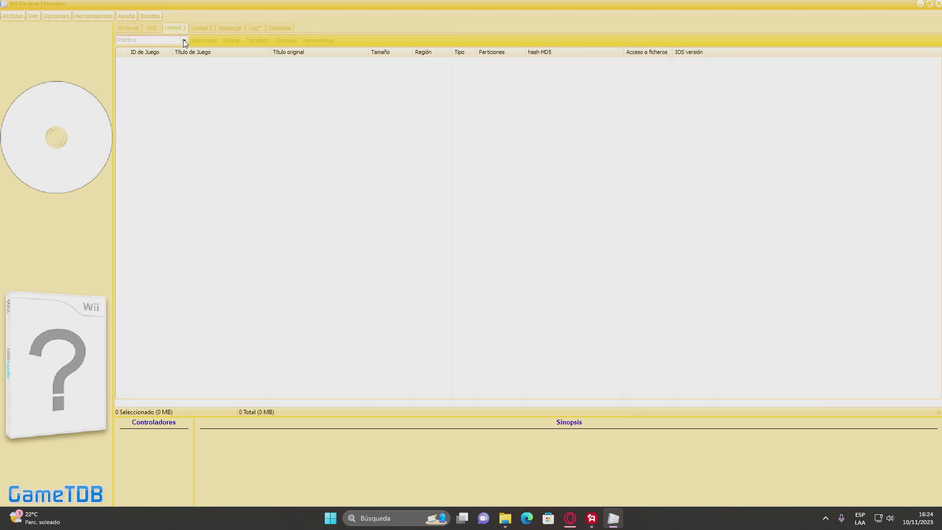
left_click(185, 42)
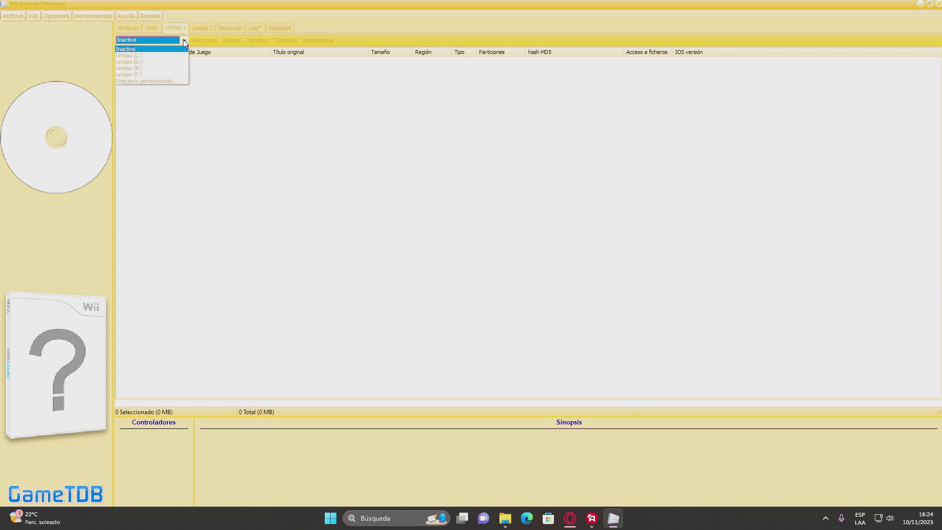
left_click(164, 67)
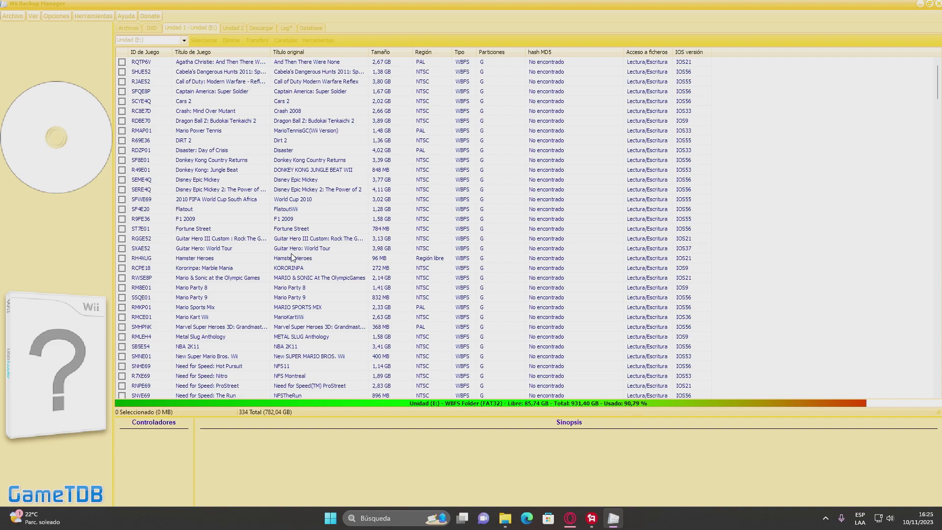
Preview the disc and case covers of several games on Unidad (E:), including Agatha Christie and Call of Duty: Modern Warfare.
left_click(228, 268)
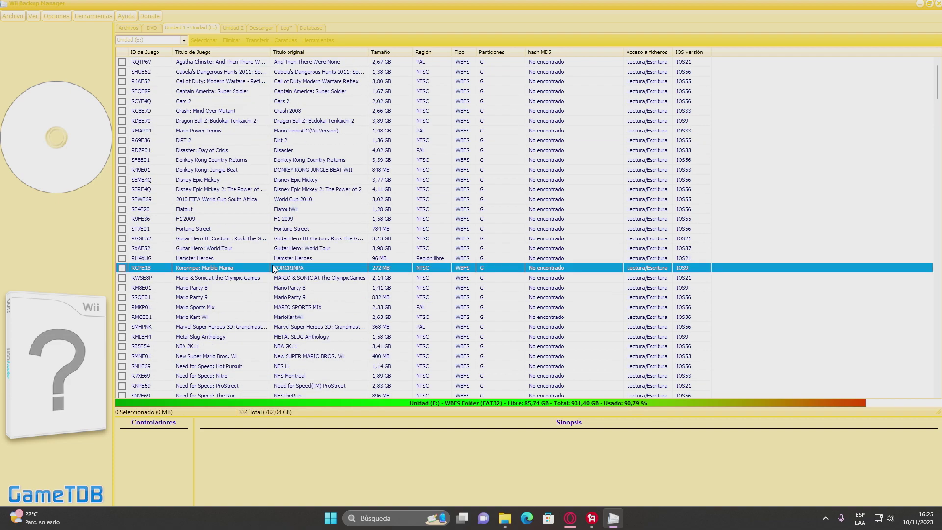
left_click(254, 62)
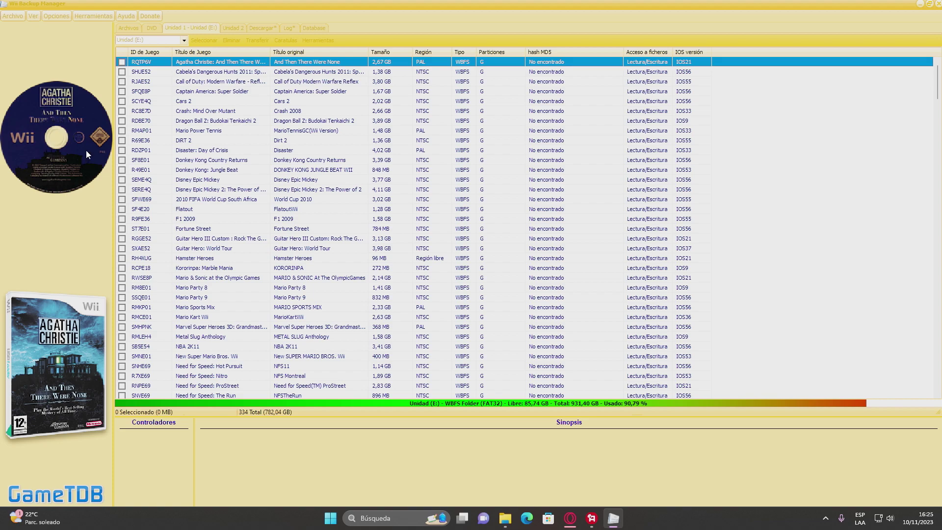
left_click(231, 73)
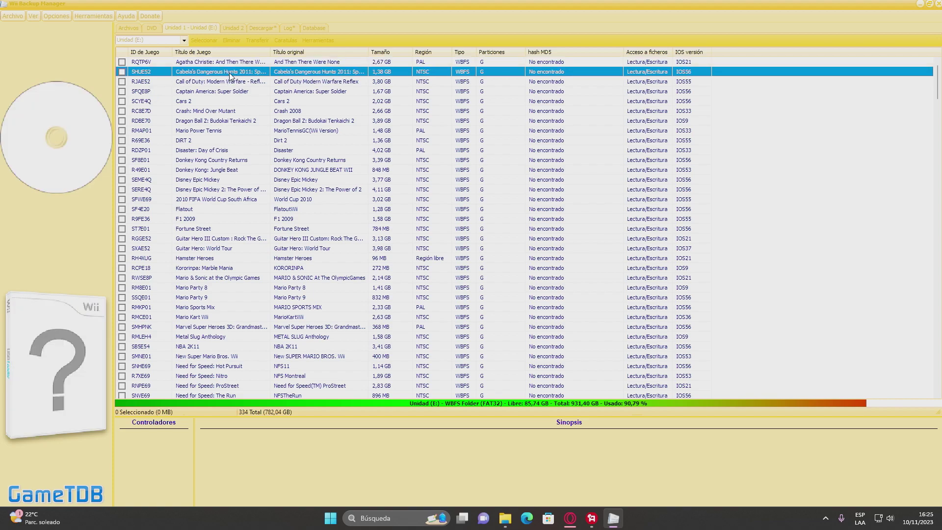
left_click(237, 85)
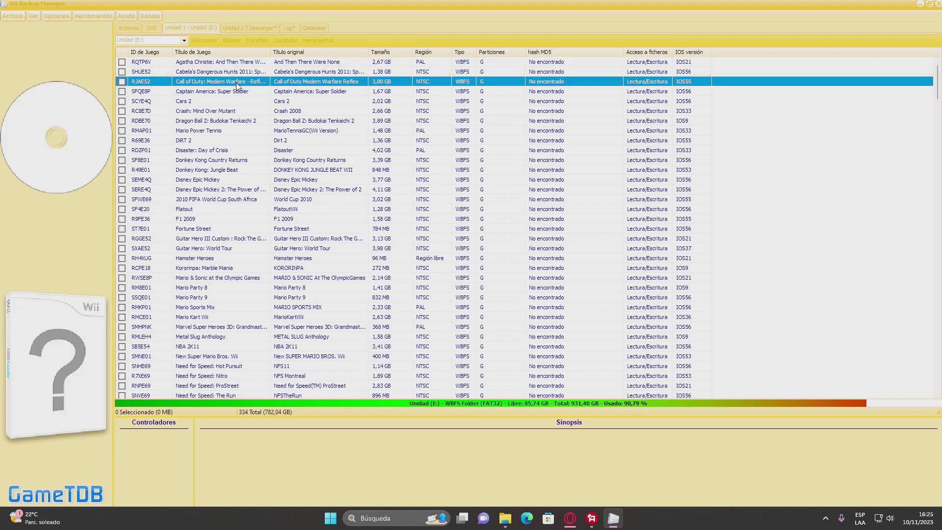
left_click(233, 92)
left_click(237, 81)
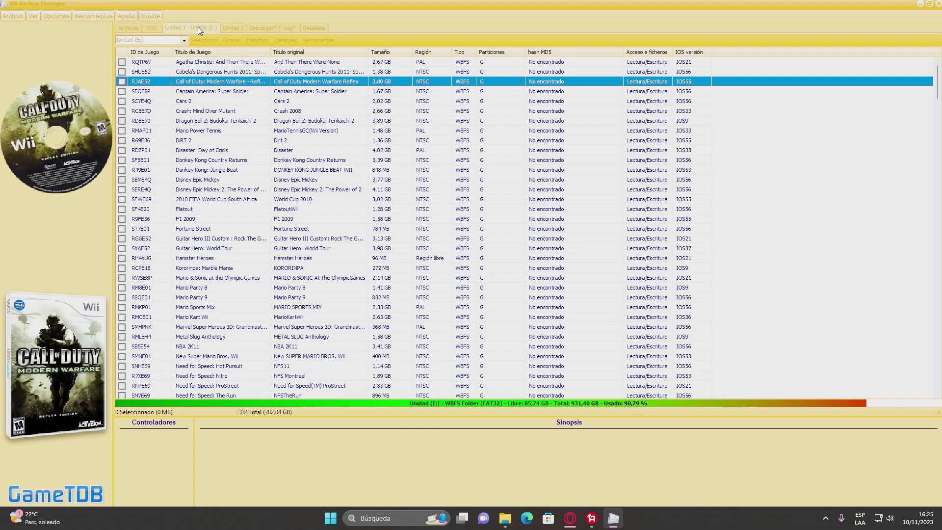
Load drive Unidad (F:) as Unidad 2 and create its missing WBFS directory, checking Descargar before returning to the drive.
left_click(234, 28)
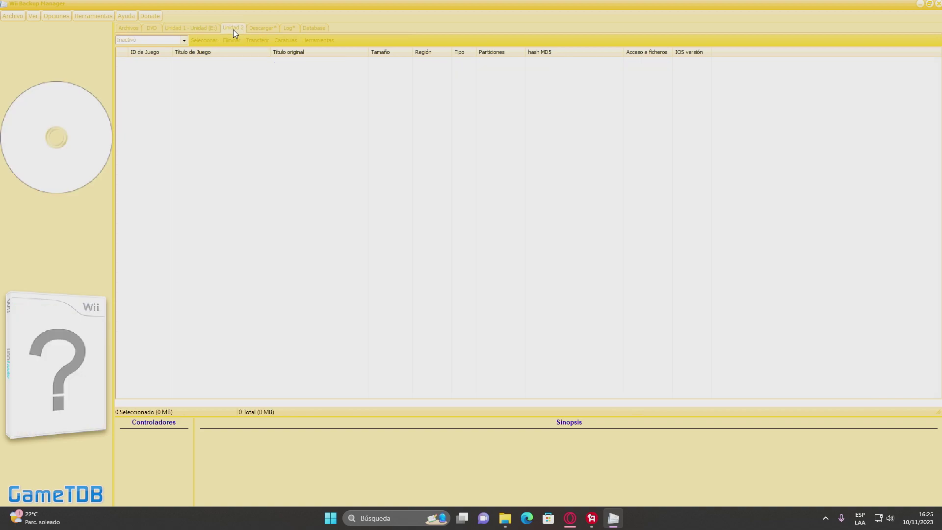
left_click(184, 42)
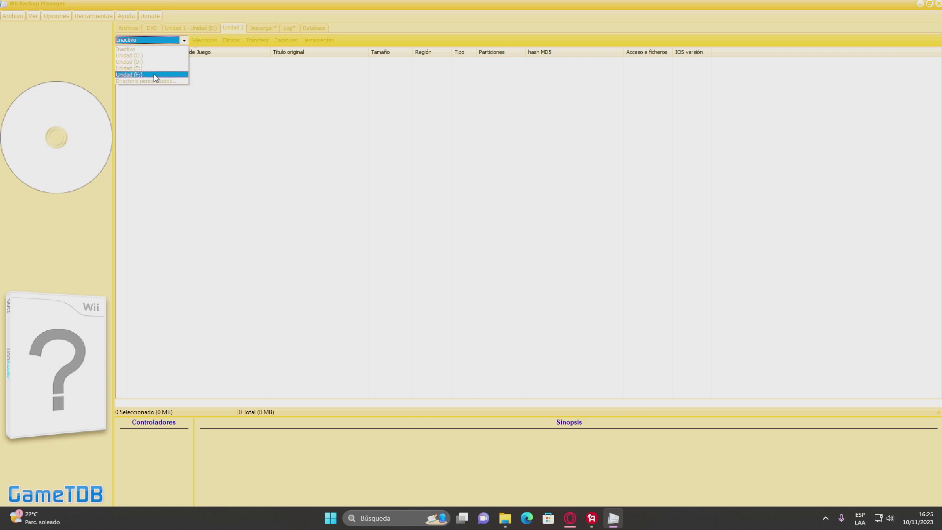
left_click(154, 74)
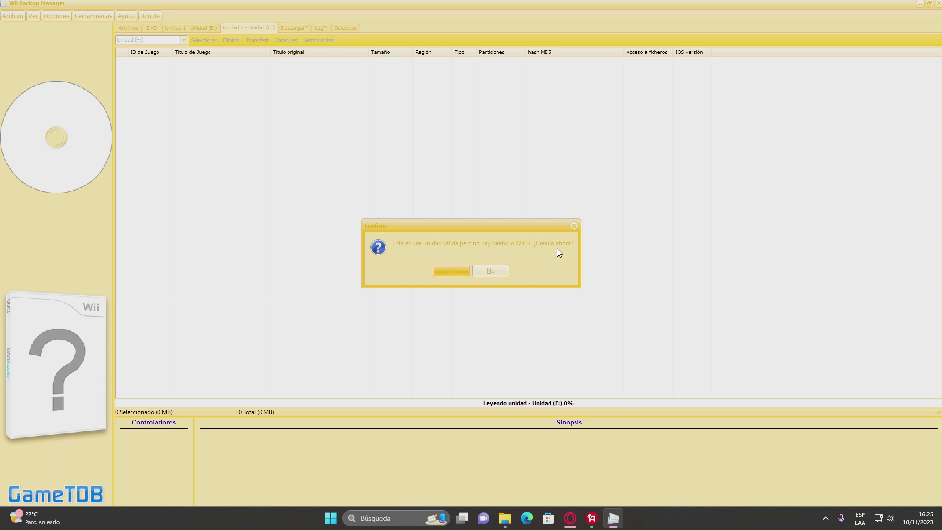
left_click(451, 271)
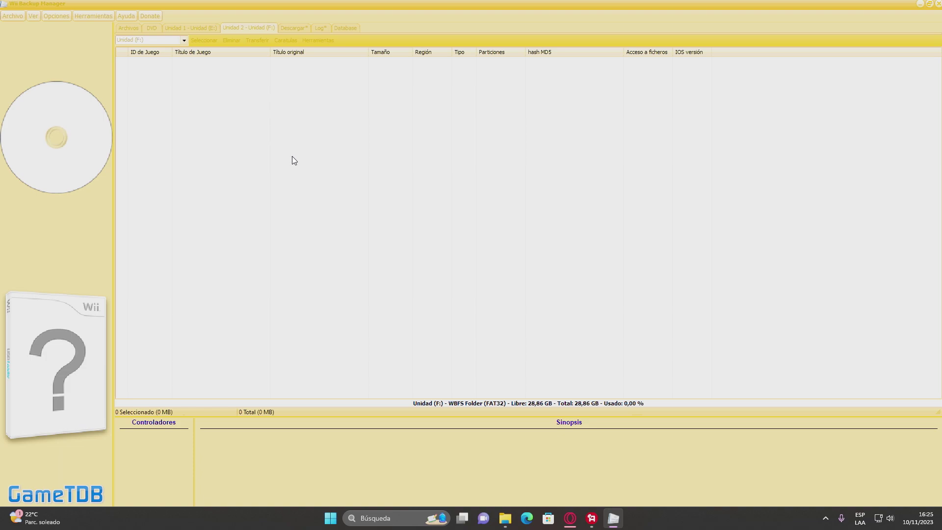
left_click(294, 27)
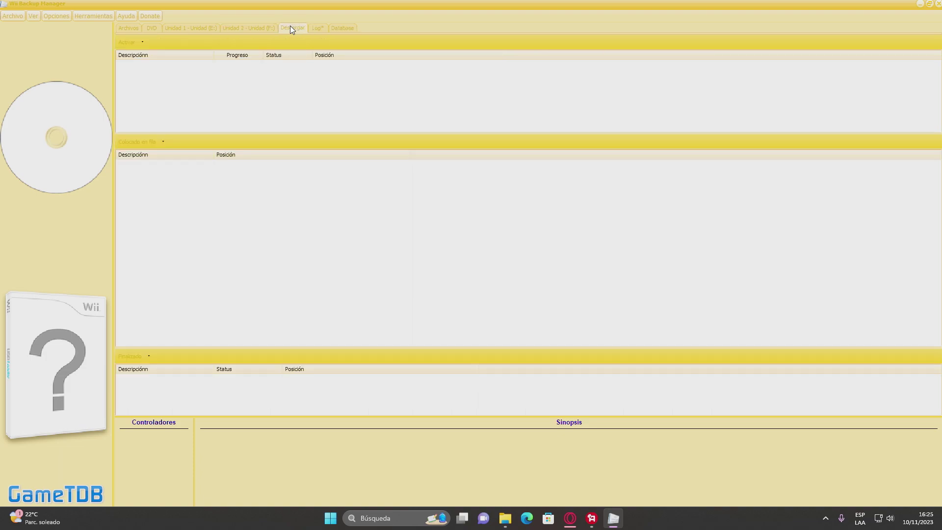
left_click(248, 29)
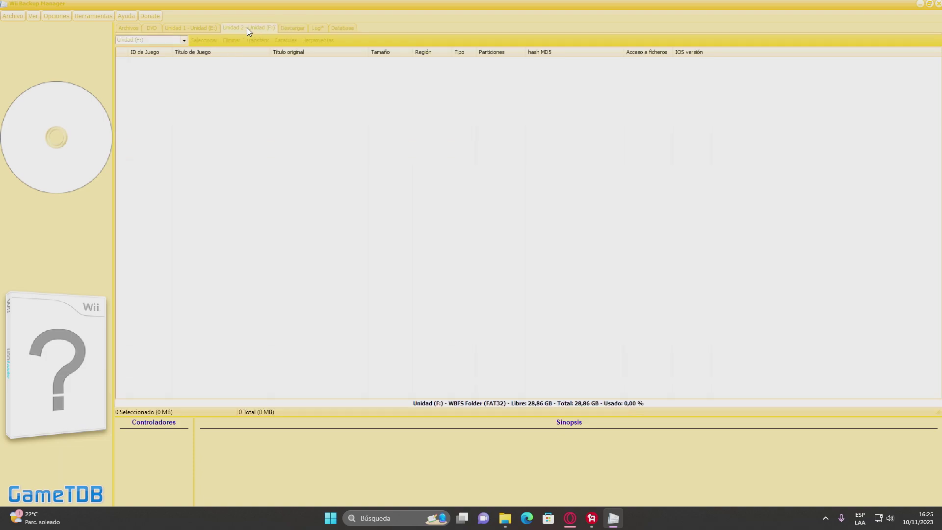
From Archivos, transfer Marlan Project M 3.6 and Disney Sing It: Party Hits to Unidad 2.
left_click(132, 28)
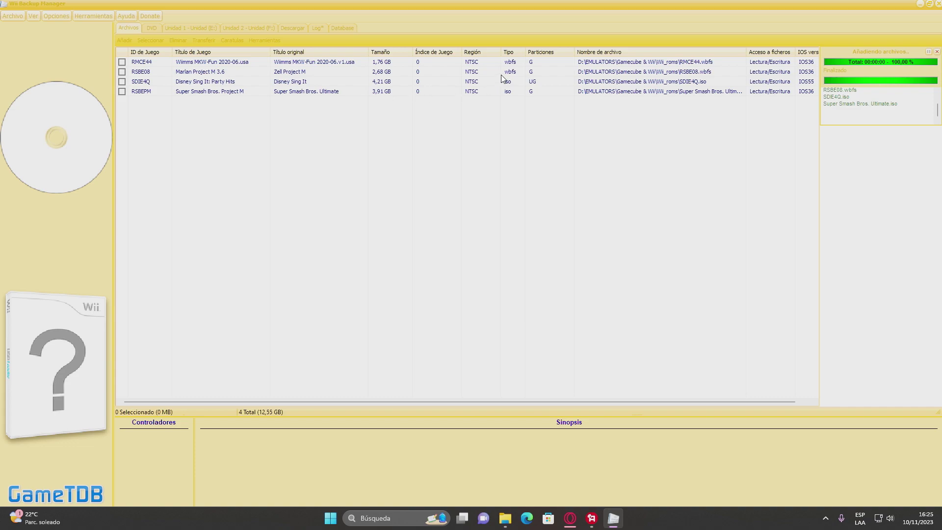
left_click(121, 72)
left_click(123, 81)
left_click(205, 41)
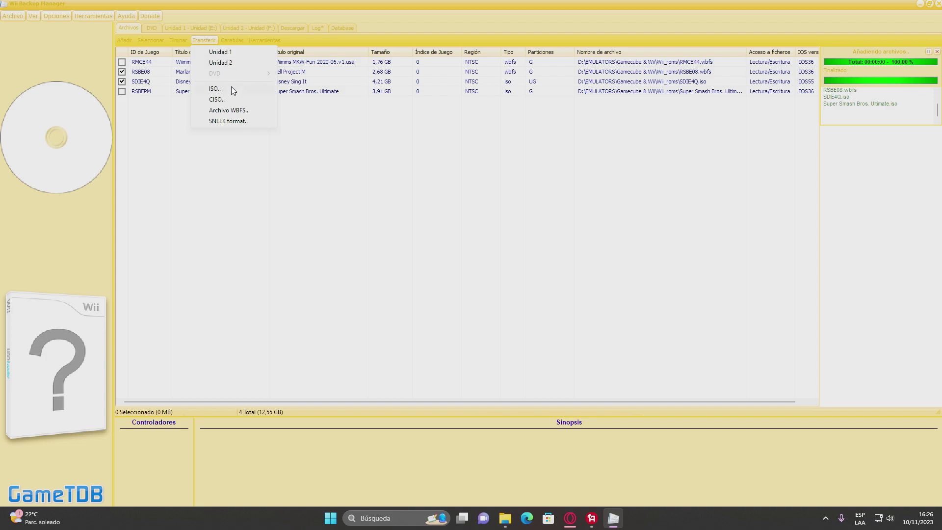
left_click(236, 62)
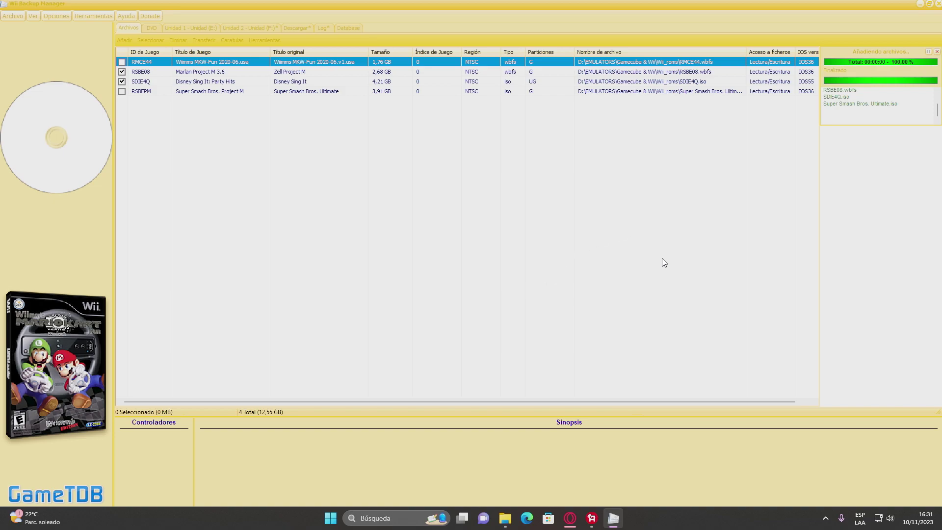
In File Explorer, inspect the wbfs folder on Unidad de USB (F:), including both game folders and disc.info, and return to Wii Backup Manager.
left_click(505, 518)
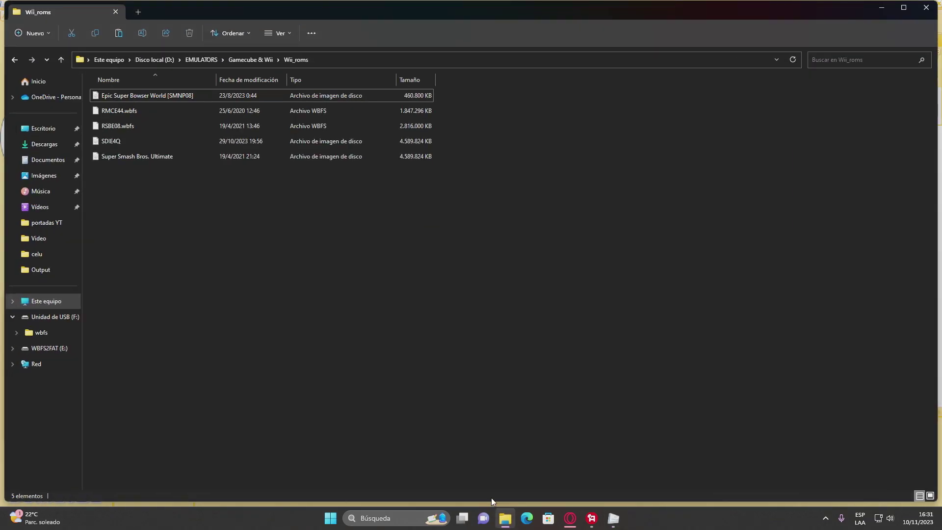
left_click(56, 319)
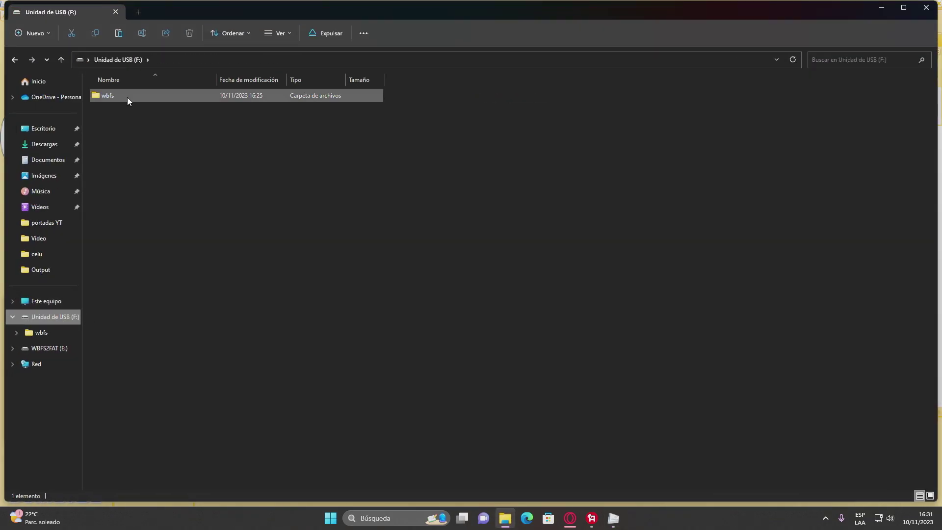
double_click(128, 97)
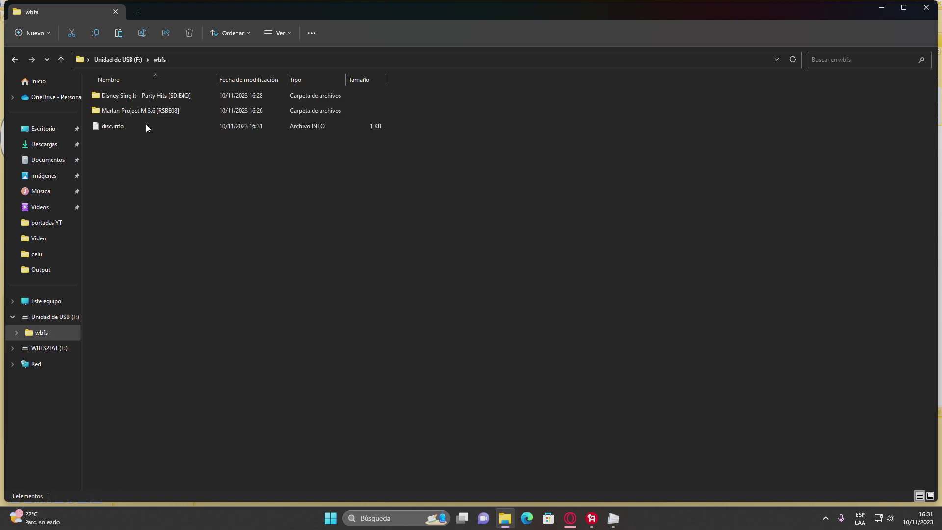
double_click(171, 112)
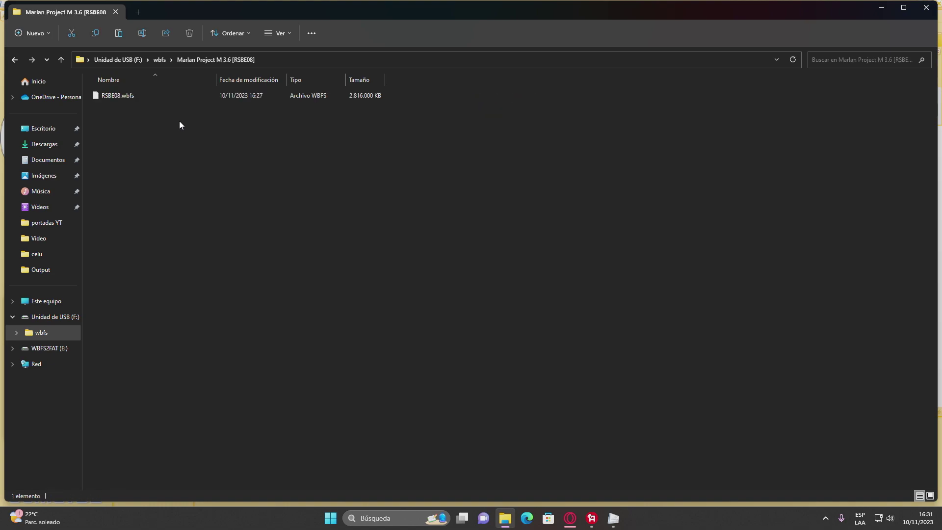
left_click(14, 60)
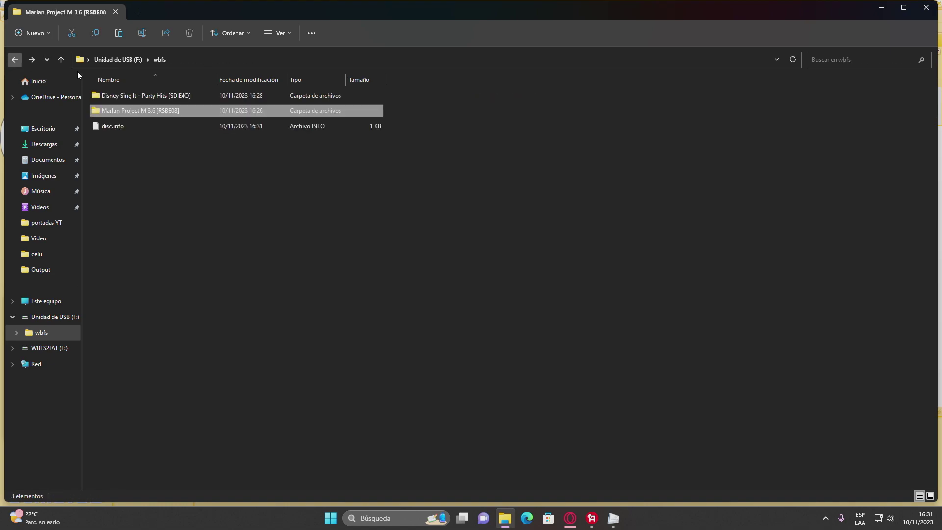
double_click(158, 99)
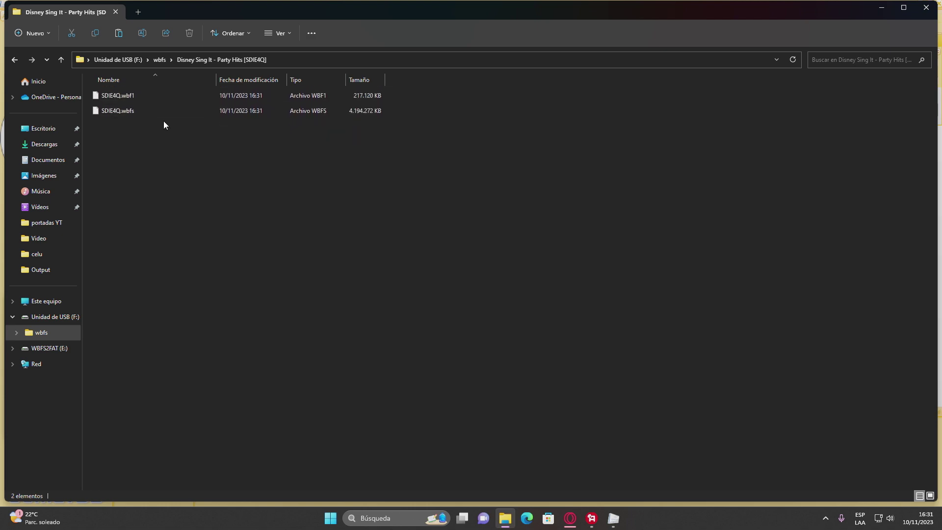
left_click(14, 59)
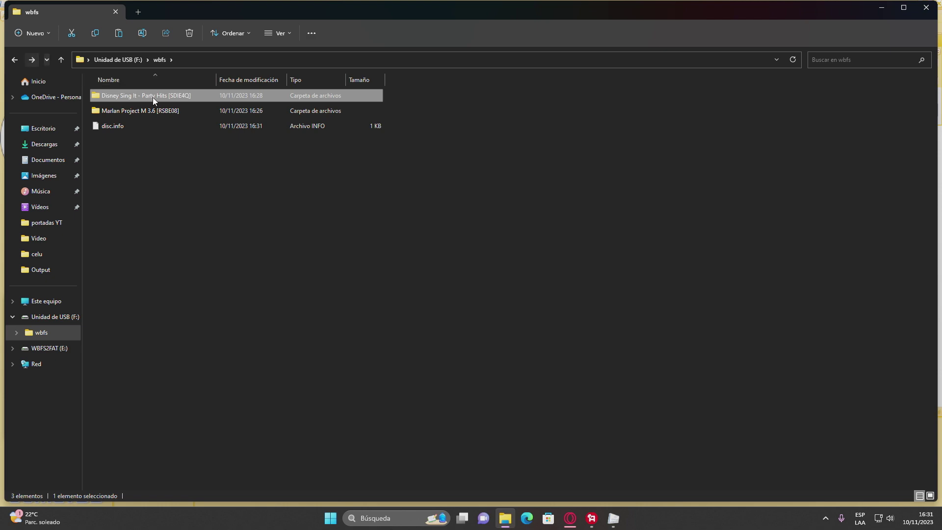
left_click(129, 126)
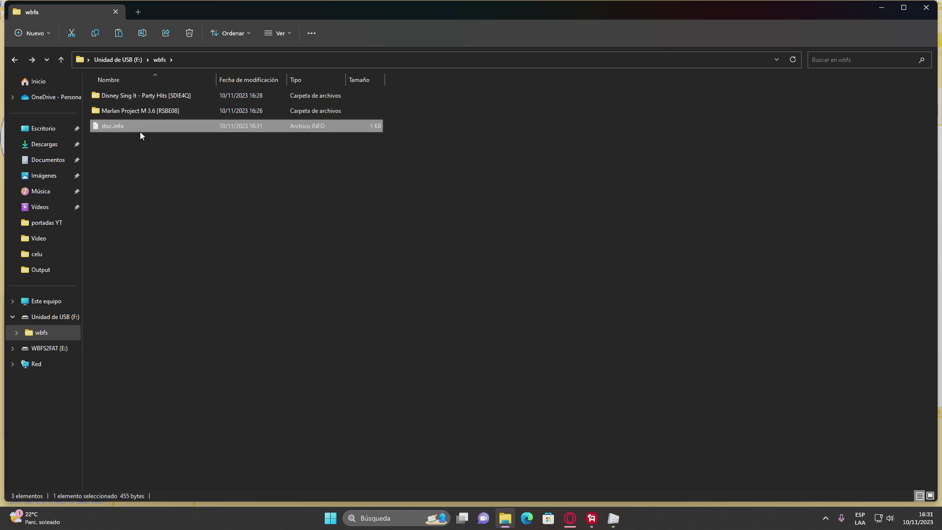
left_click(119, 59)
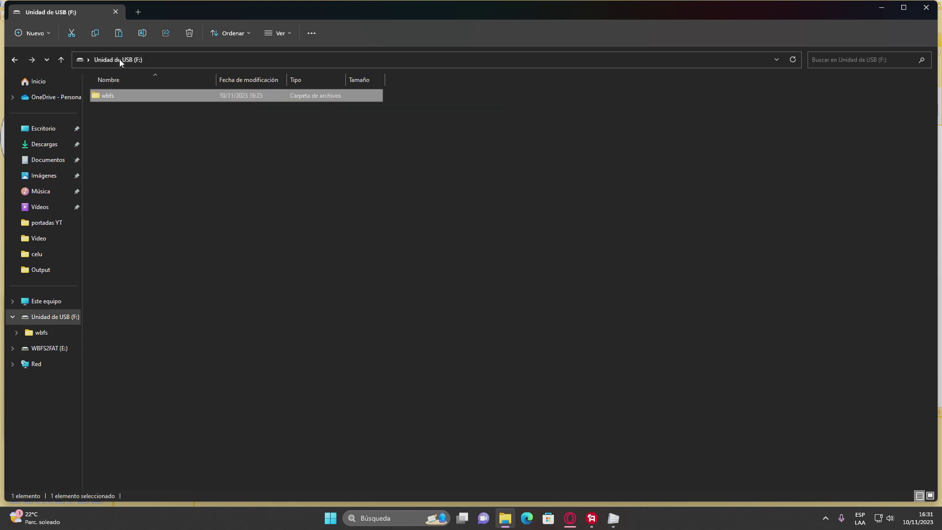
left_click(882, 7)
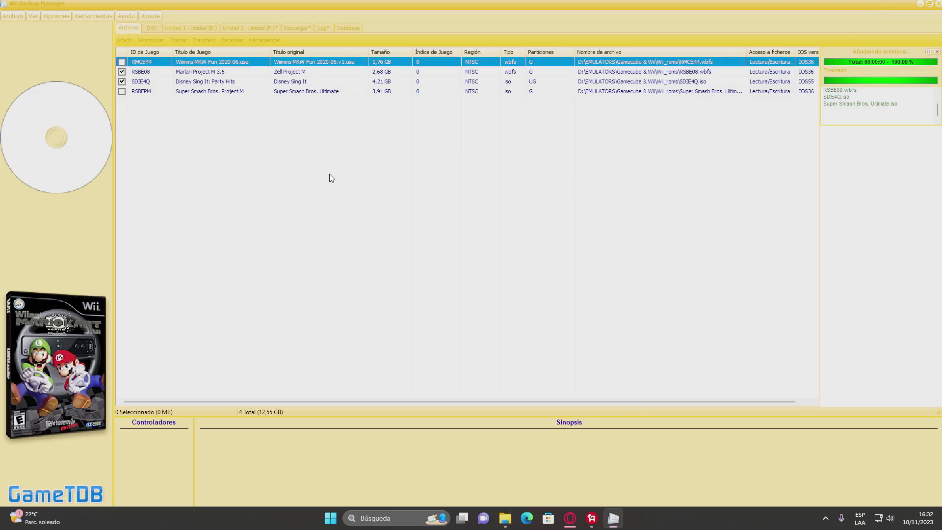
Transfer only Wiimms MKW-Fun 2020-06.usa and Super Smash Bros. Project M to Unidad 1, agreeing to deselect games already on it.
left_click(122, 72)
left_click(207, 40)
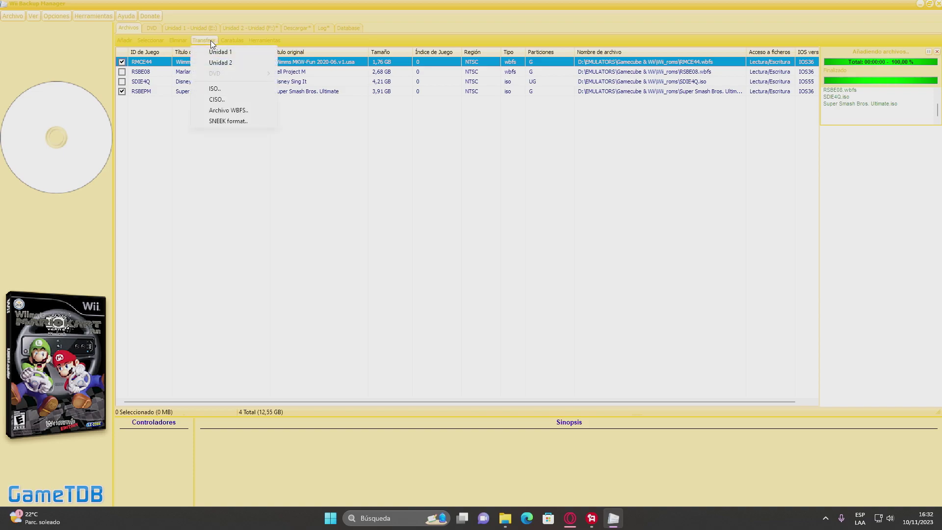
left_click(234, 51)
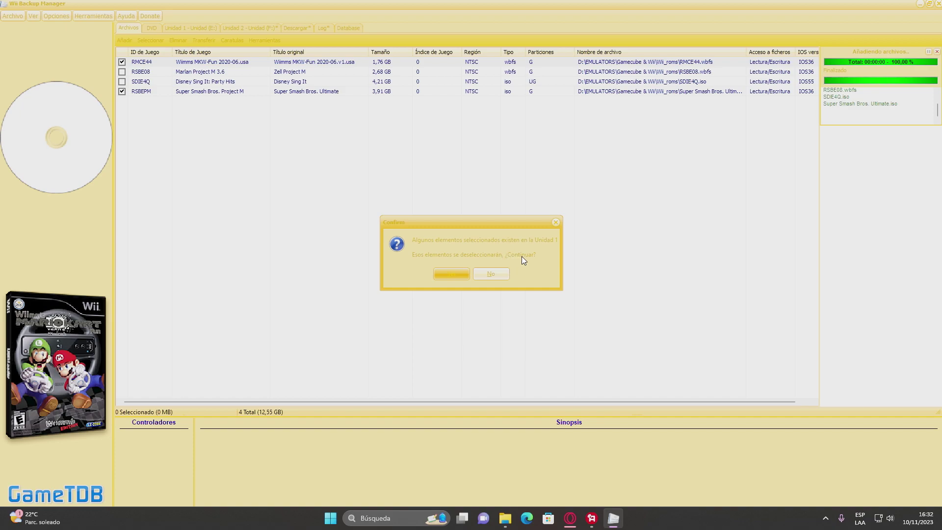
left_click(451, 273)
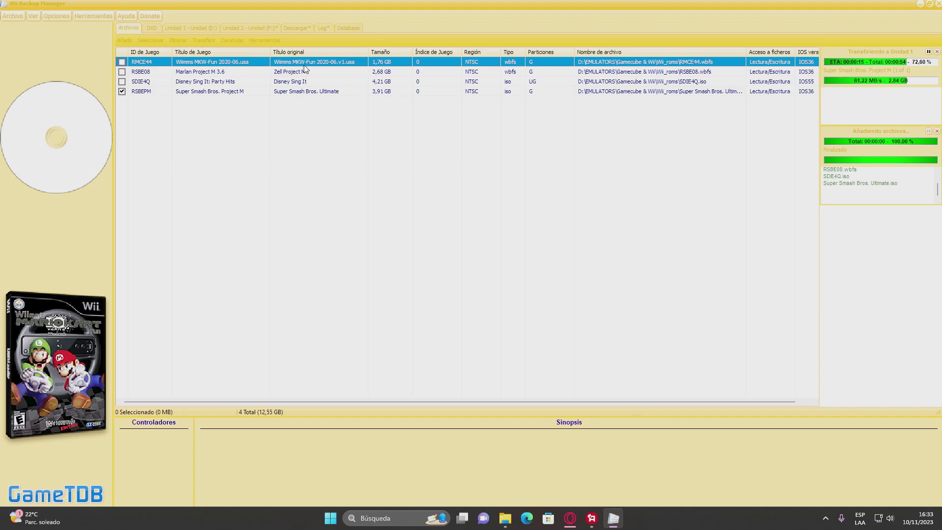
Preview the covers of Marlan Project M 3.6, Disney Sing It: Party Hits and Super Smash Bros. Project M during the transfer.
left_click(190, 73)
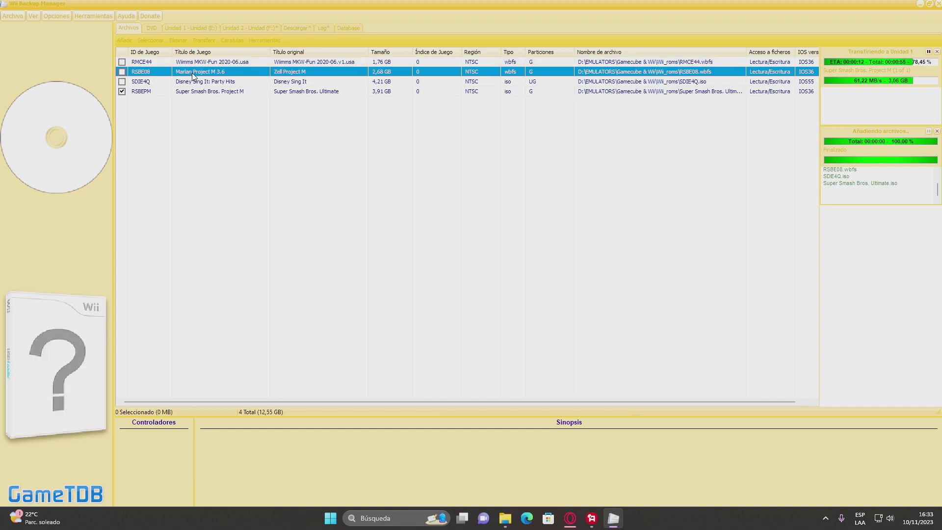
left_click(201, 82)
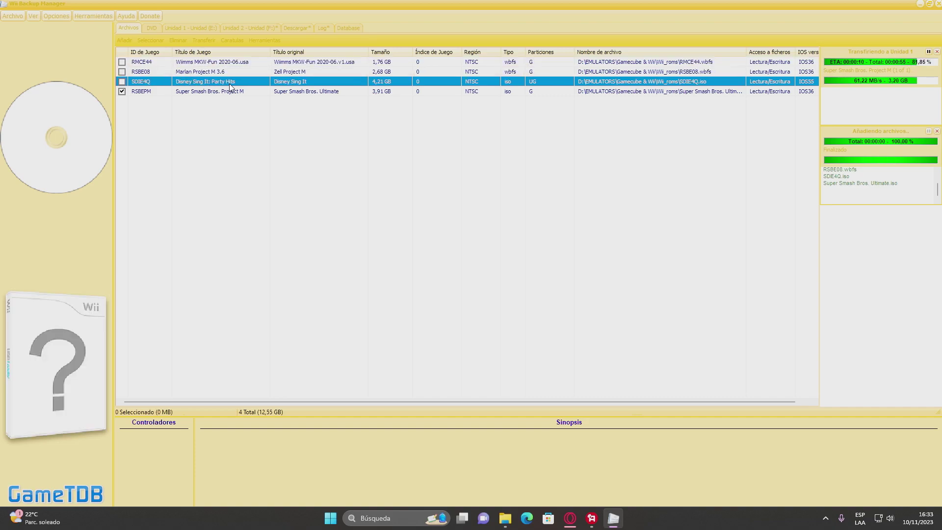
left_click(214, 92)
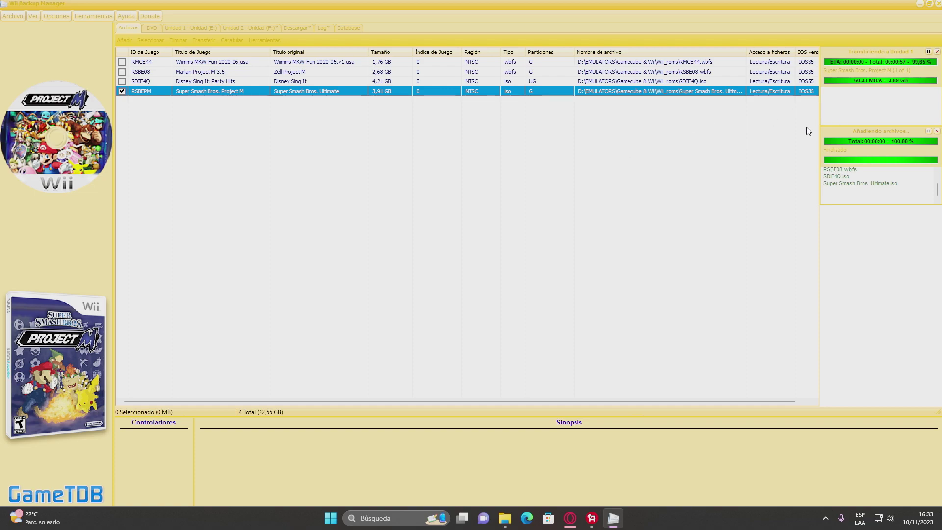
Update the displayed covers for Wiimms MKW-Fun 2020-06.usa and check the covers of every game in Archivos.
left_click(196, 63)
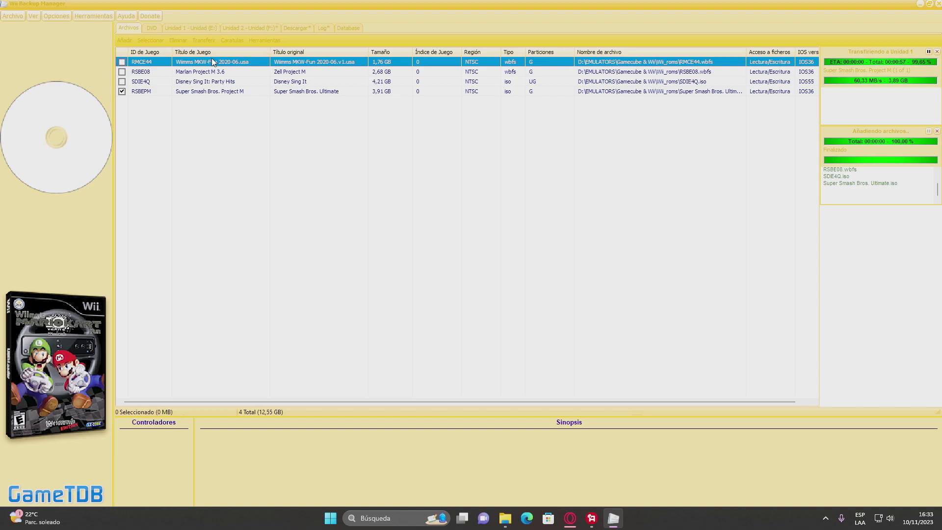
left_click(234, 40)
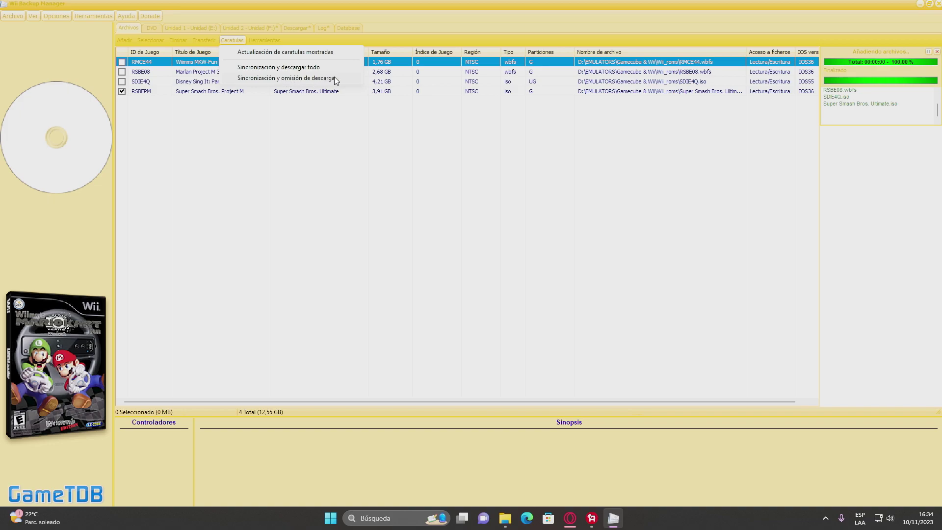
left_click(305, 54)
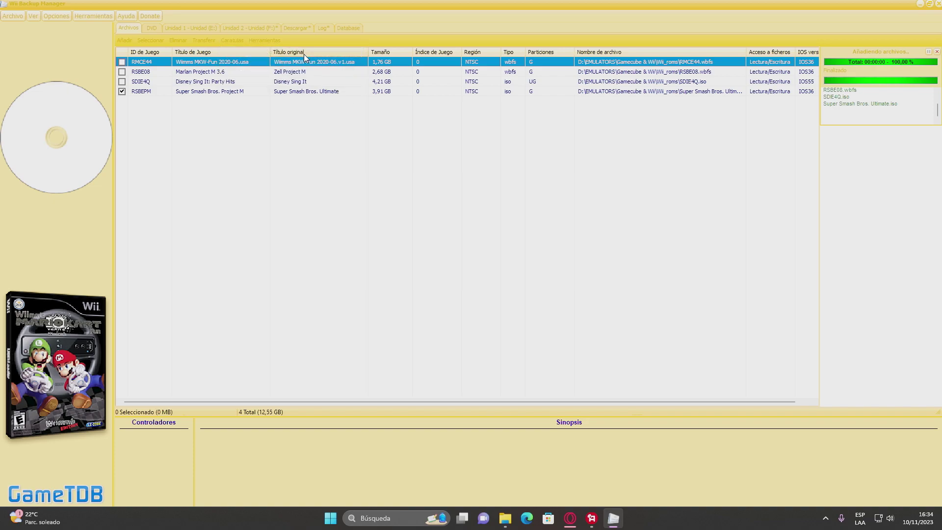
left_click(228, 71)
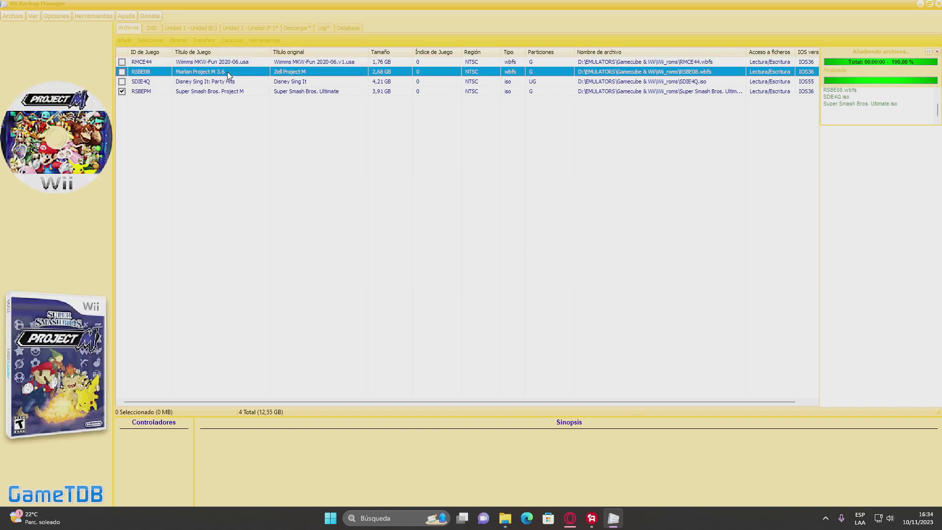
left_click(230, 82)
left_click(231, 91)
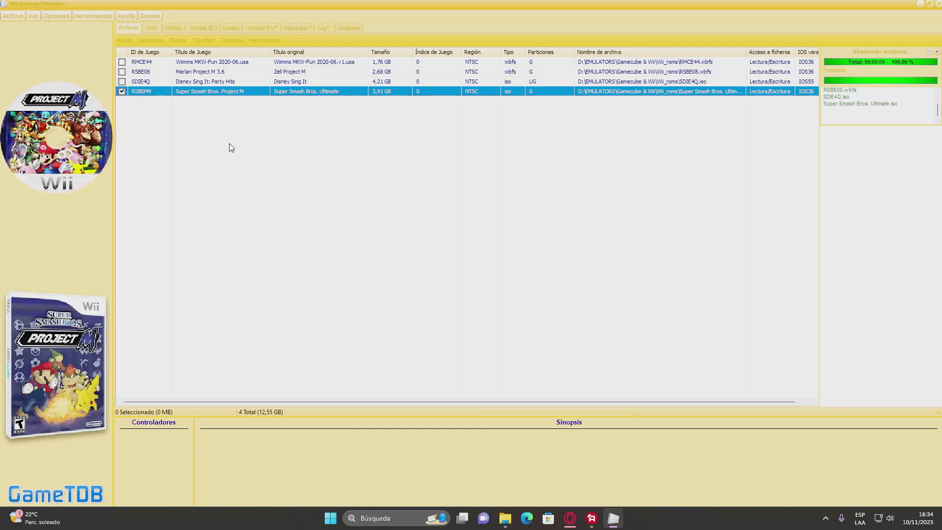
left_click(231, 82)
left_click(231, 72)
left_click(231, 62)
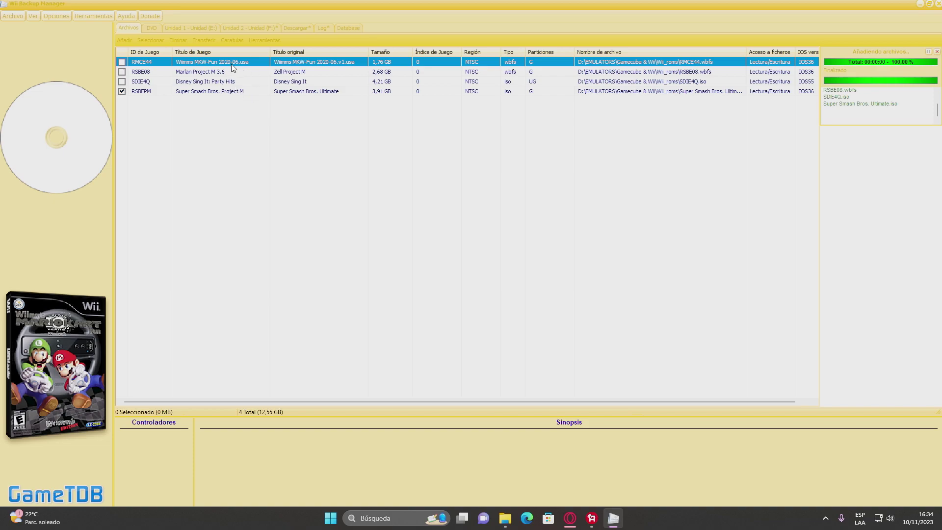
Synchronize and download all covers for the Archivos list, and check the result game by game.
left_click(234, 43)
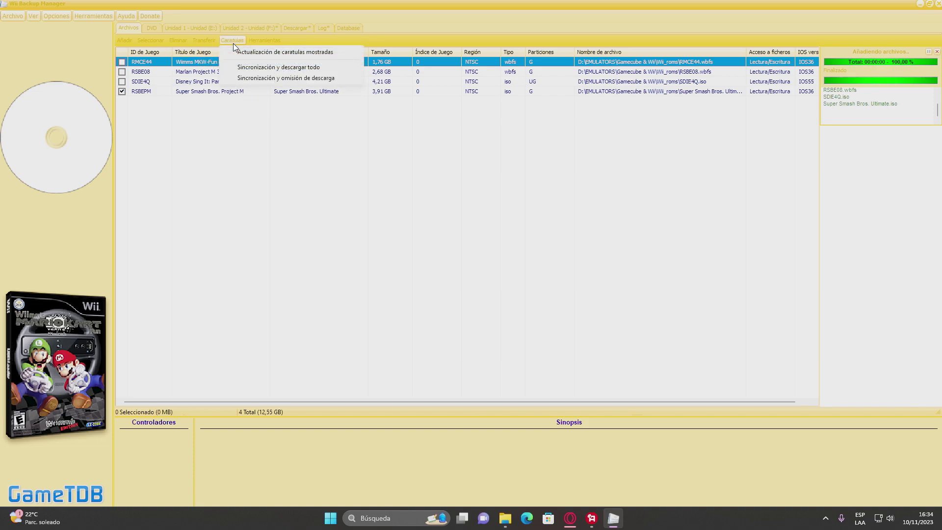
left_click(290, 69)
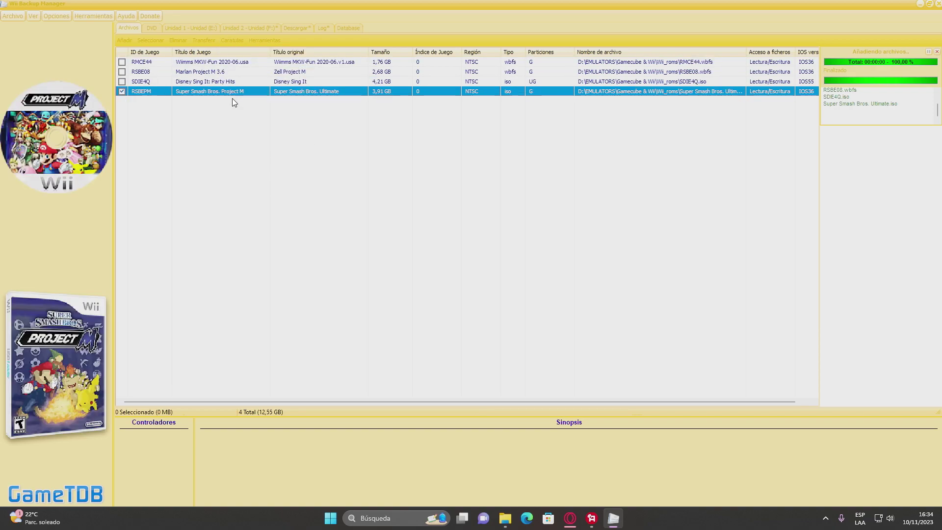
left_click(240, 62)
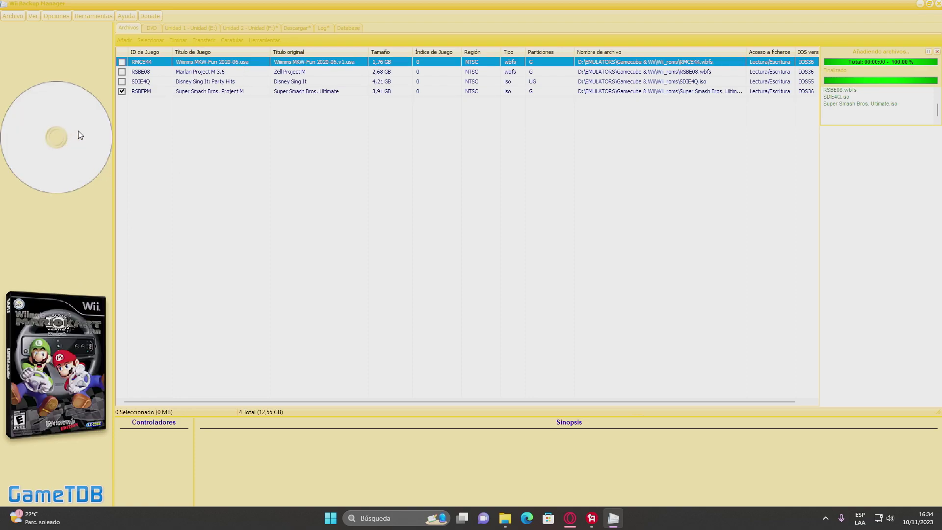
left_click(240, 73)
left_click(234, 82)
left_click(237, 91)
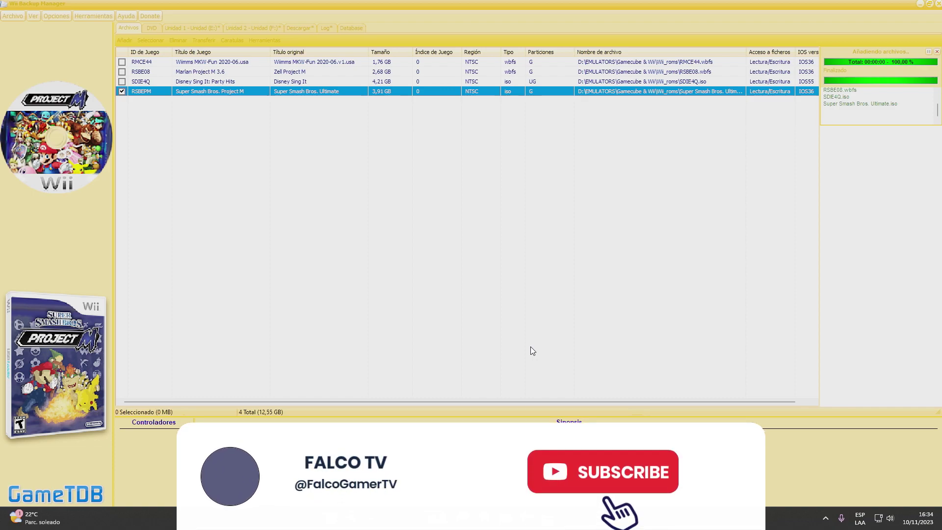
Compare the disc and case covers of the four games in Archivos by going through the list repeatedly.
left_click(241, 61)
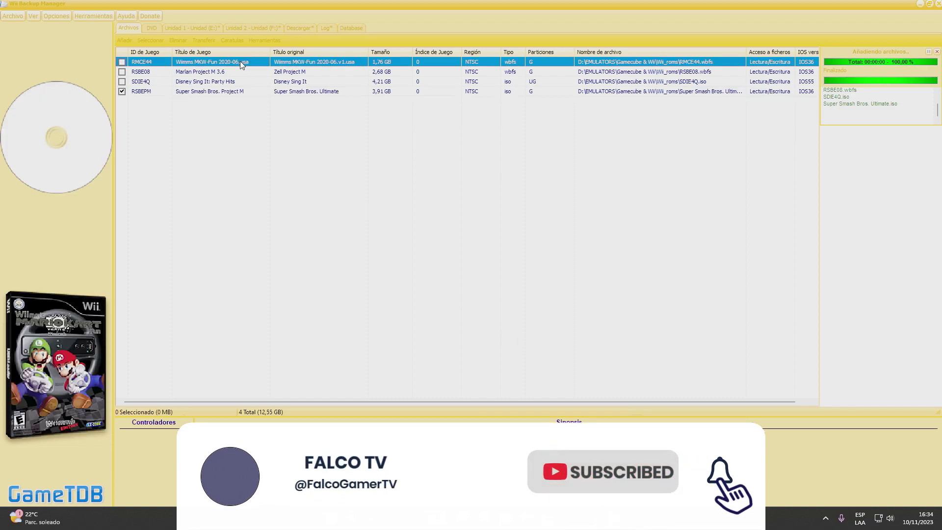
left_click(239, 90)
left_click(248, 82)
left_click(255, 71)
left_click(255, 62)
left_click(257, 91)
left_click(258, 81)
left_click(259, 71)
left_click(258, 62)
left_click(261, 94)
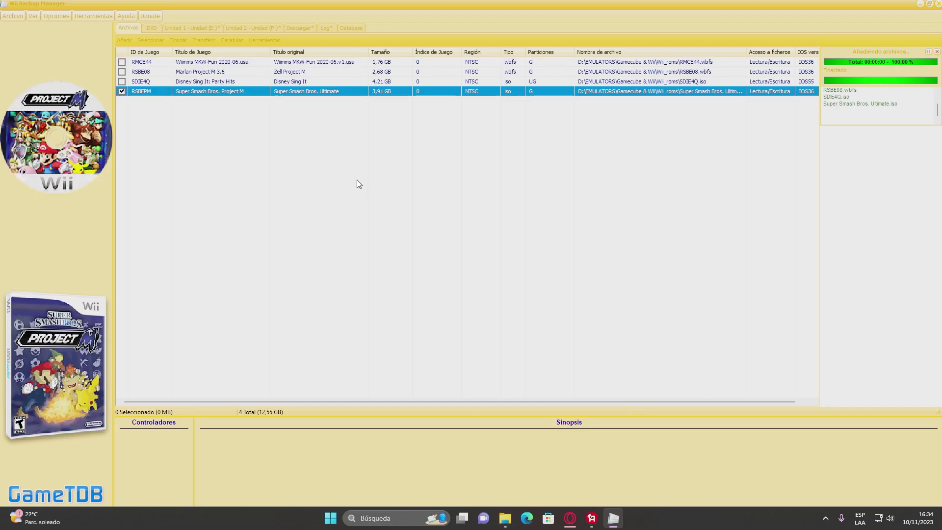